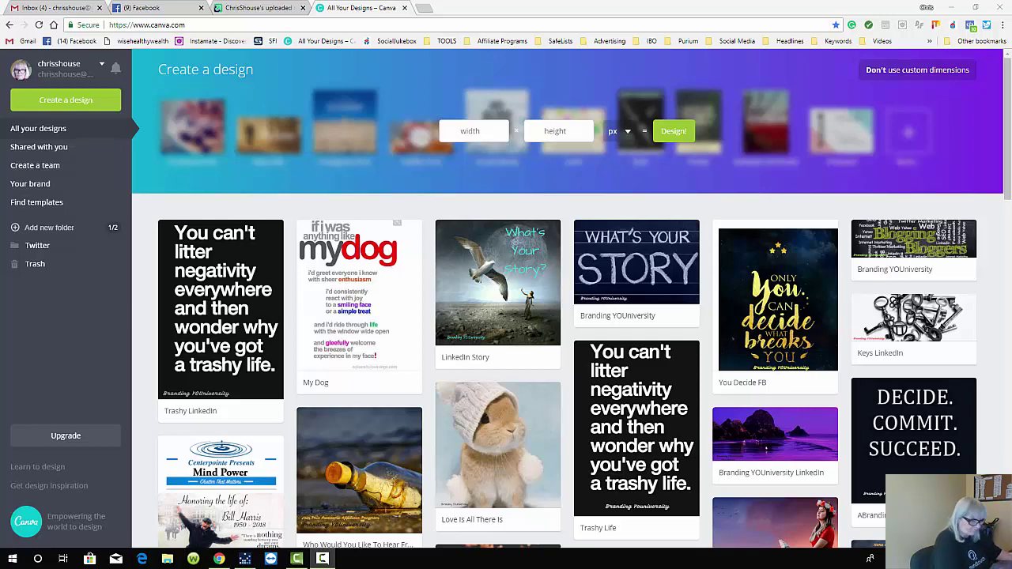
Create a new custom-size design of 1280 × 1460 px.
click(457, 134)
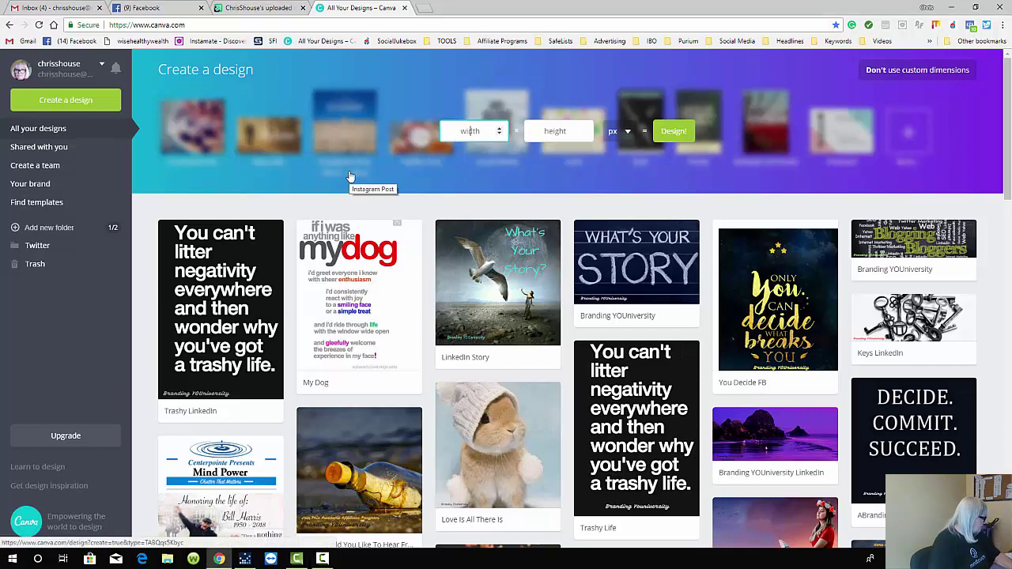
text(1280)
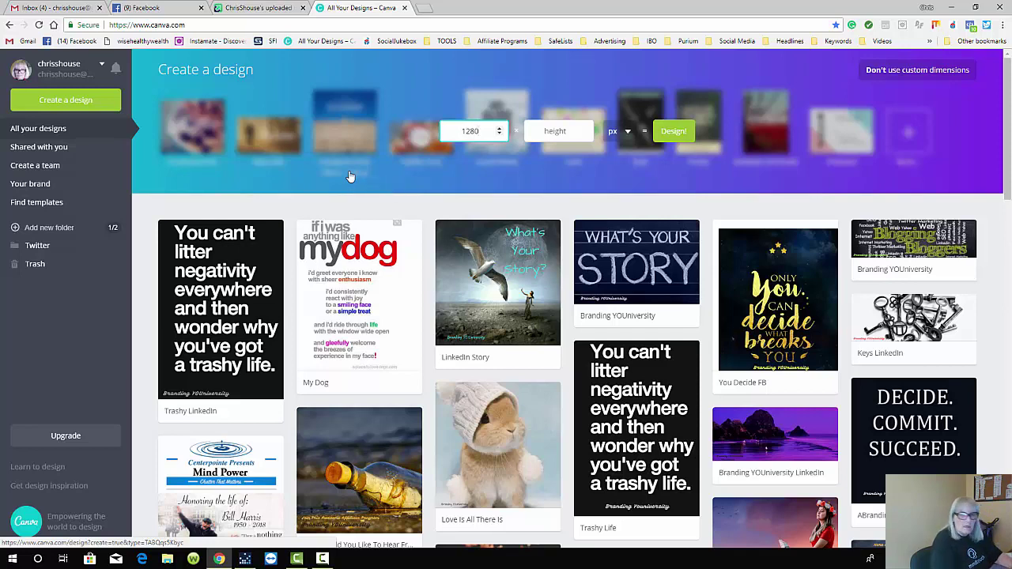
key(Tab)
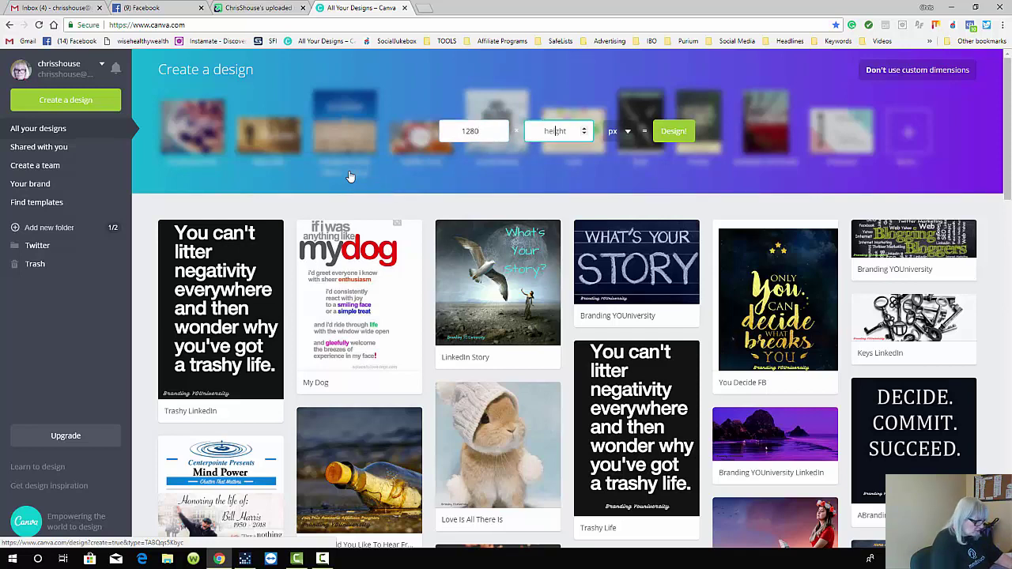
text(14)
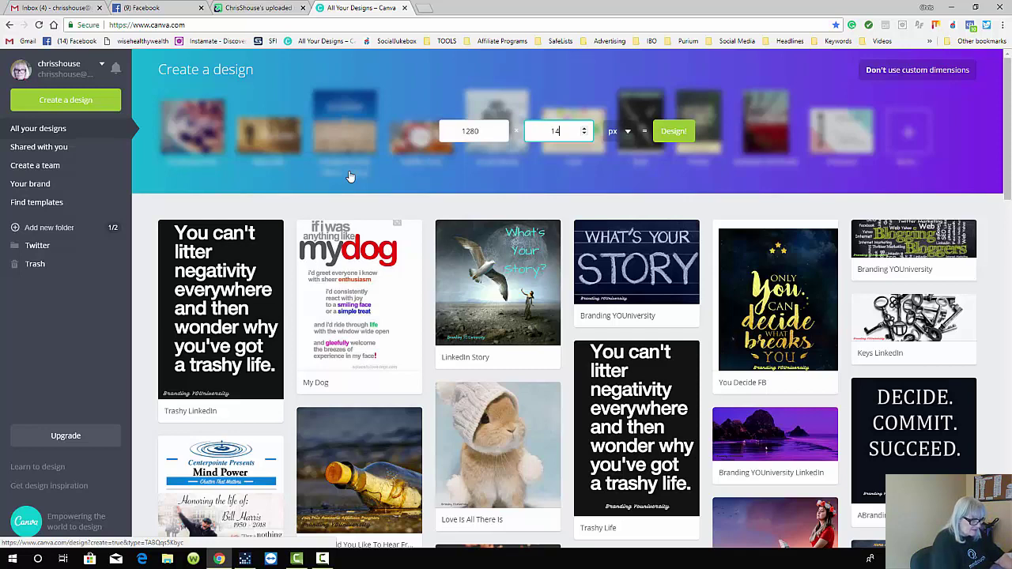
text(60)
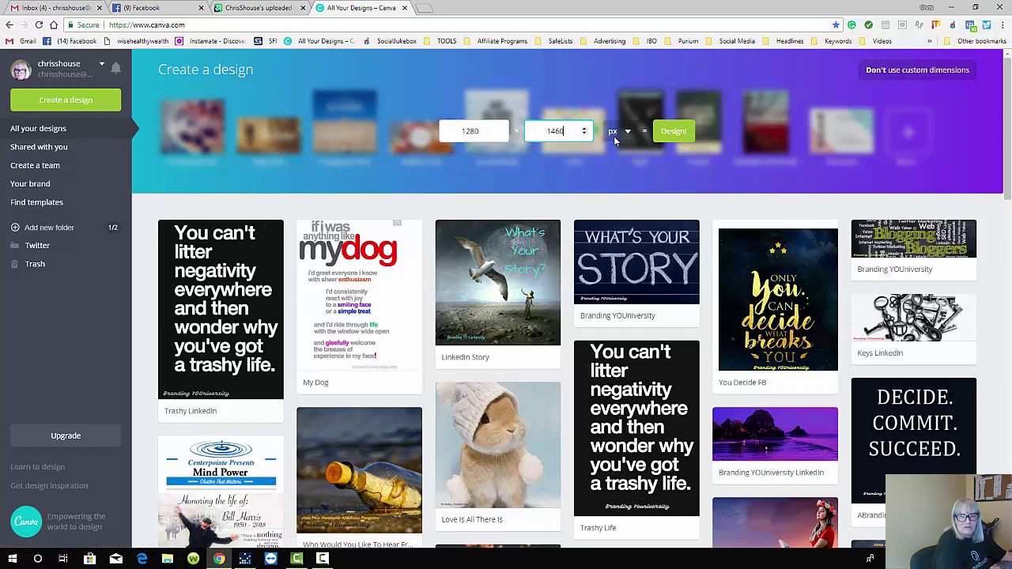
click(671, 136)
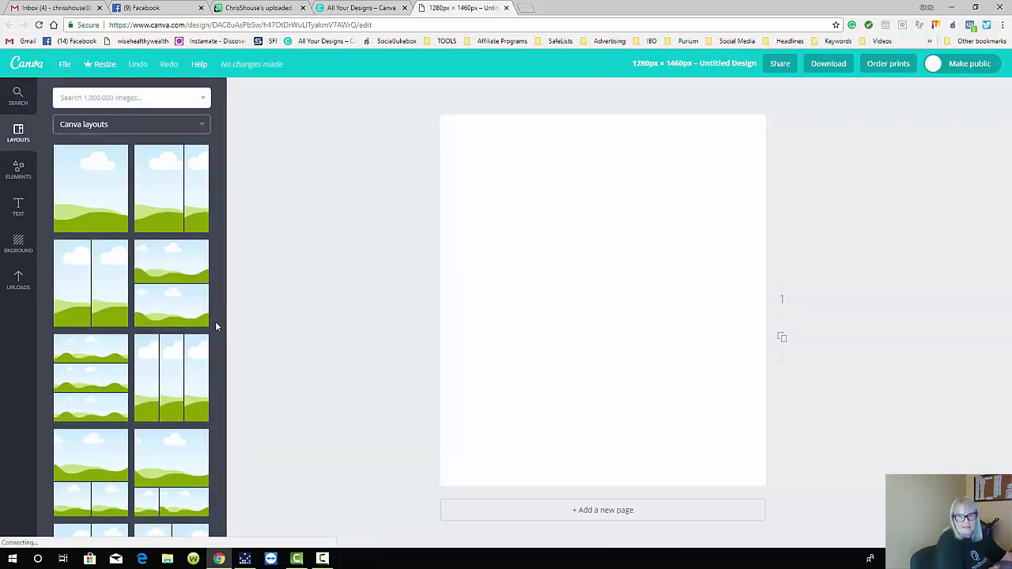
Title the new design "Background".
click(707, 67)
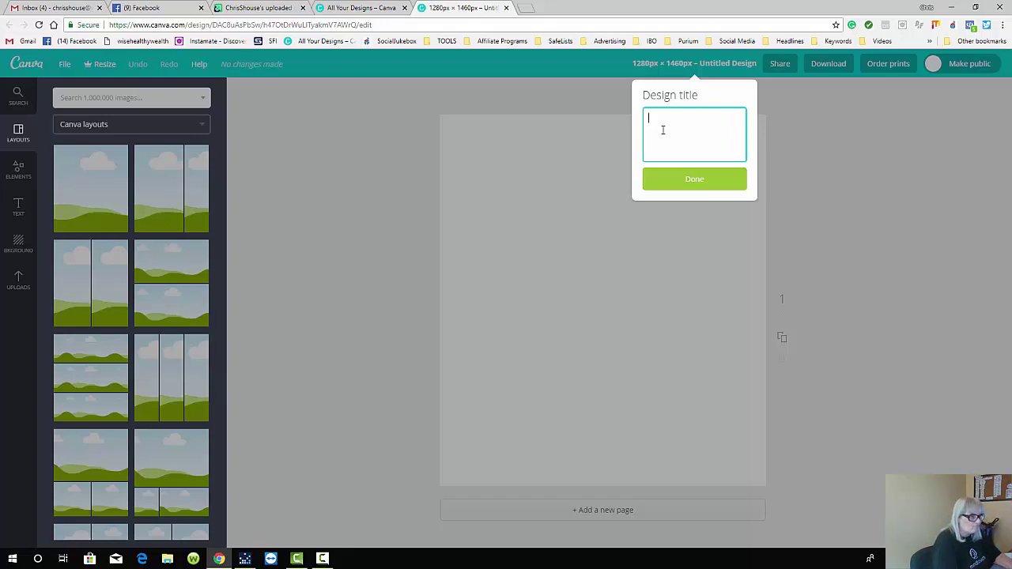
text(Bac)
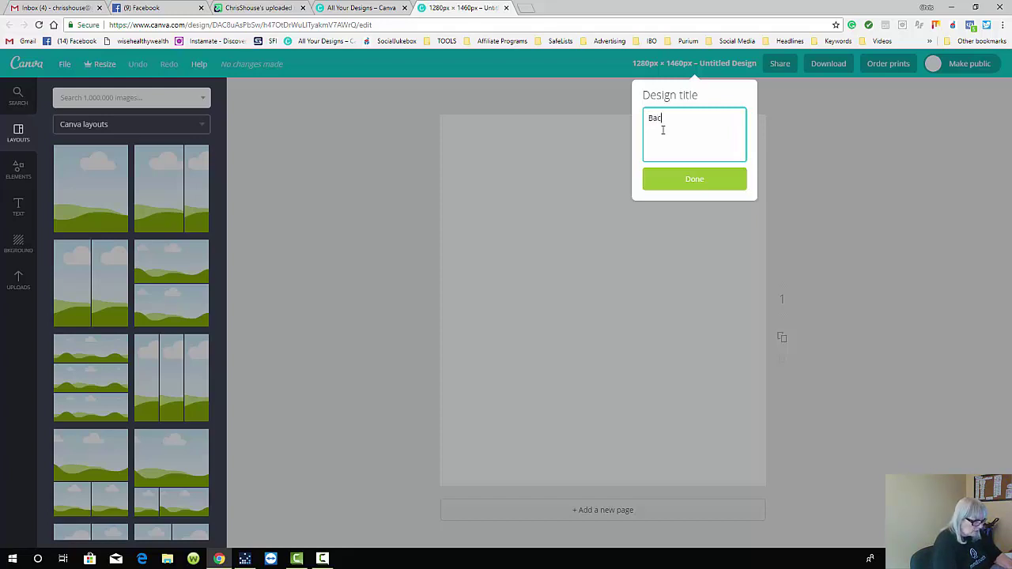
text(kground)
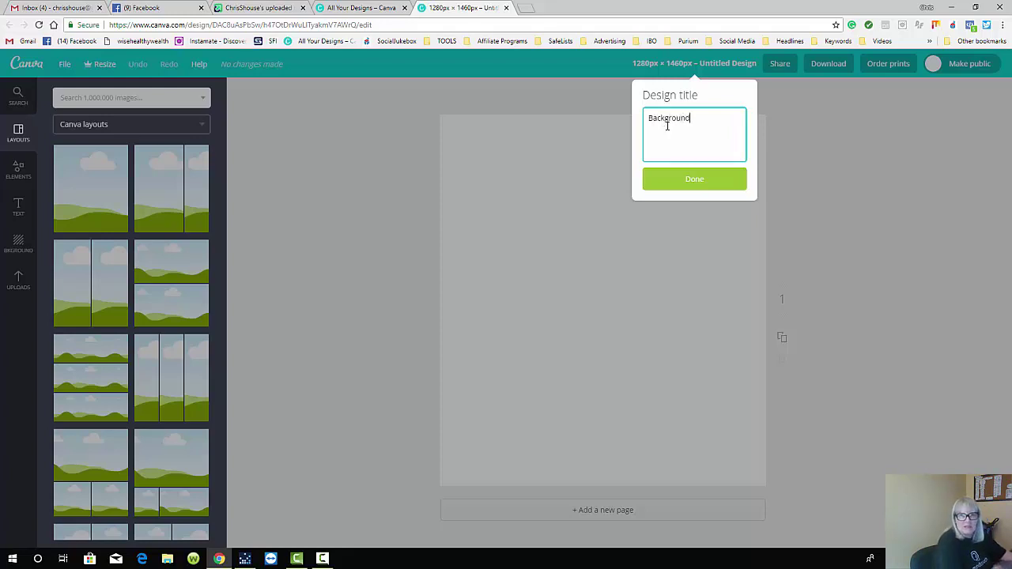
click(699, 189)
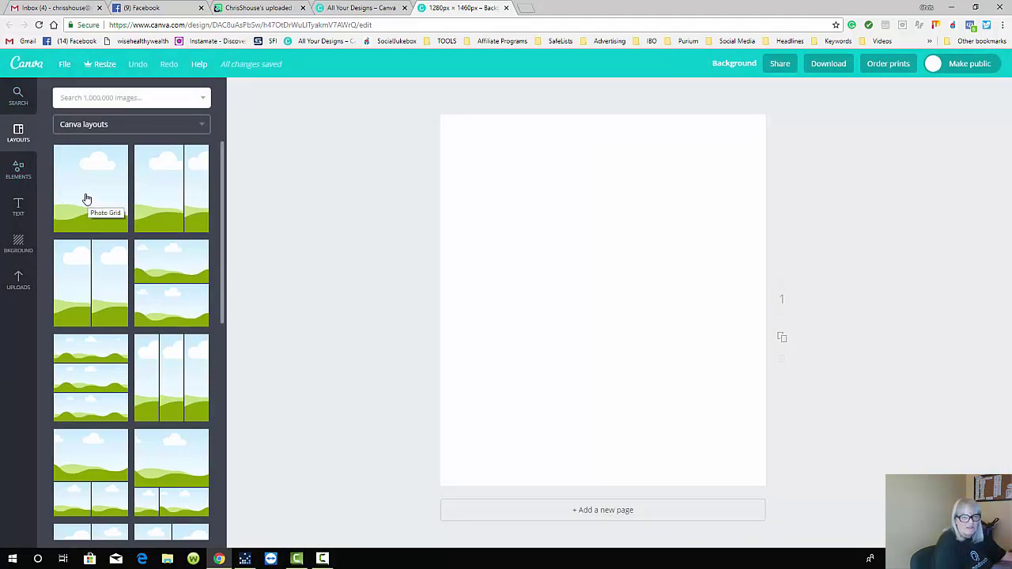
Apply the single-photo grid layout to the blank page and fill it with the uploaded black-and-white keys image.
drag(84, 198, 605, 286)
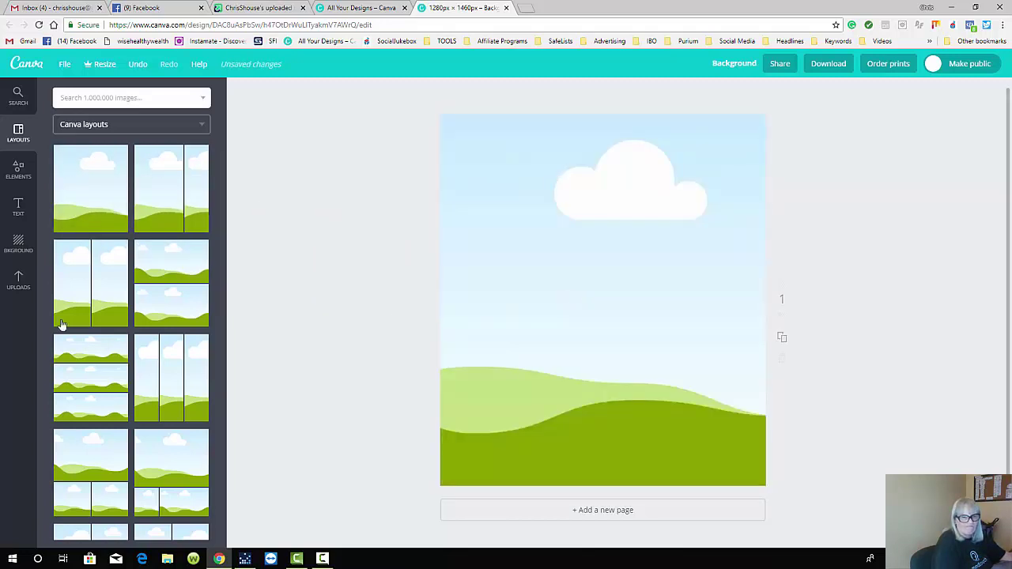
click(16, 289)
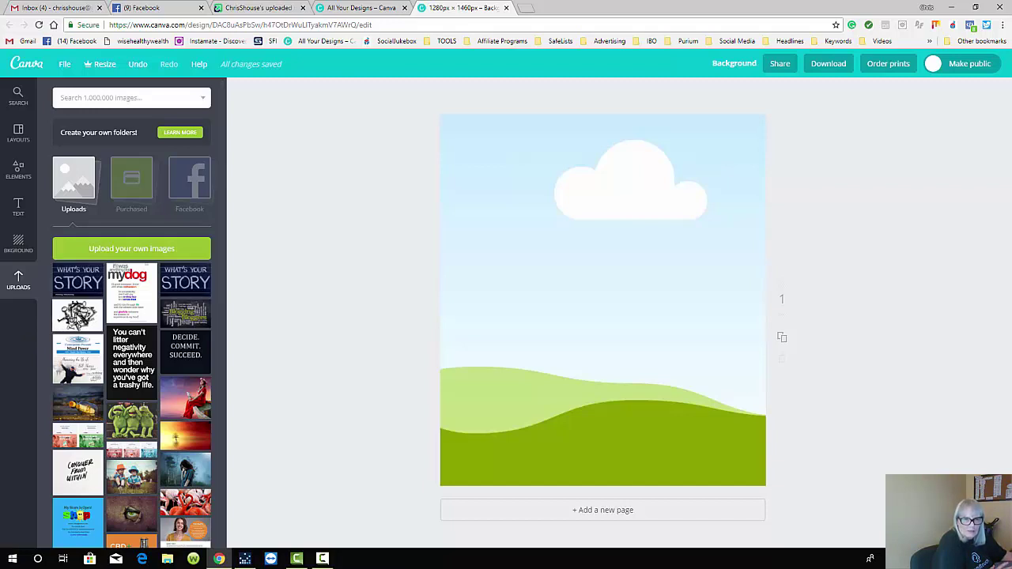
drag(79, 320, 596, 297)
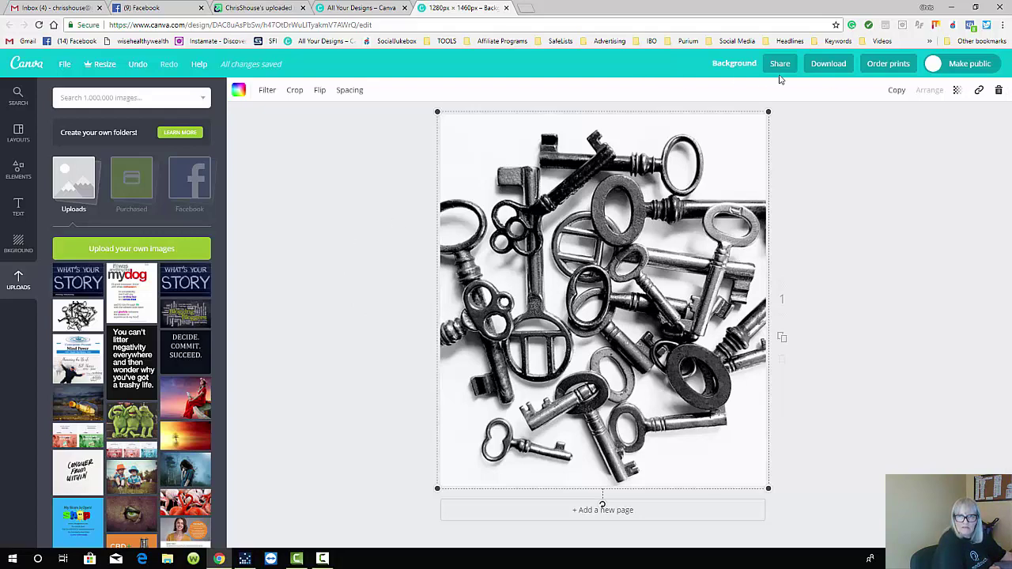
Download the keys design with the file type set to JPG.
click(833, 68)
click(803, 120)
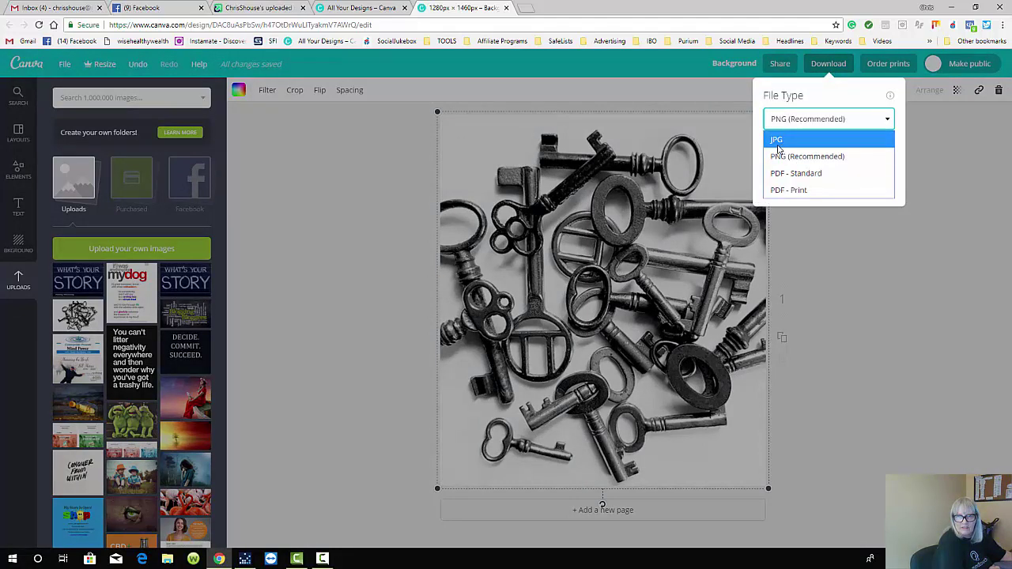
click(779, 148)
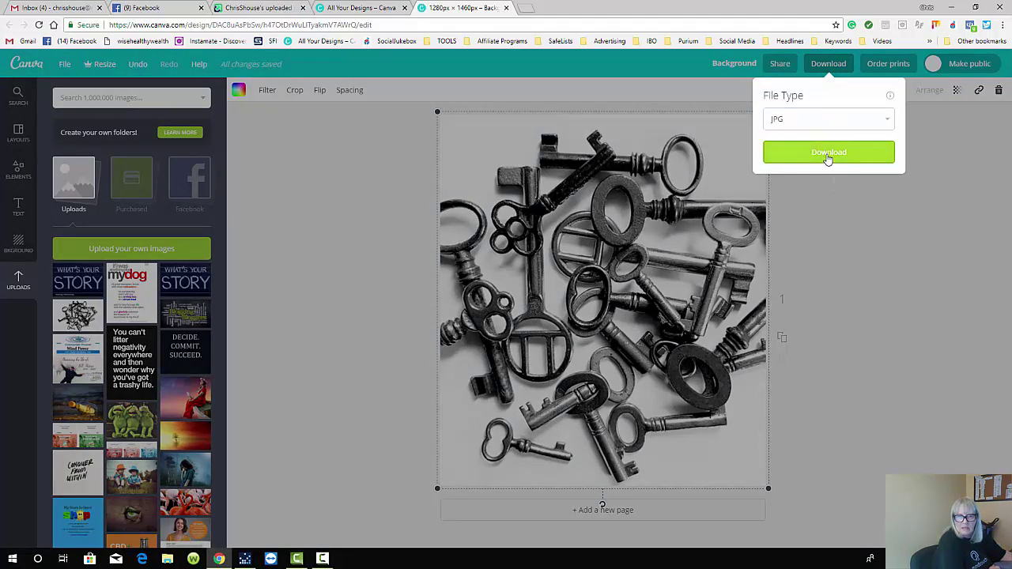
click(826, 157)
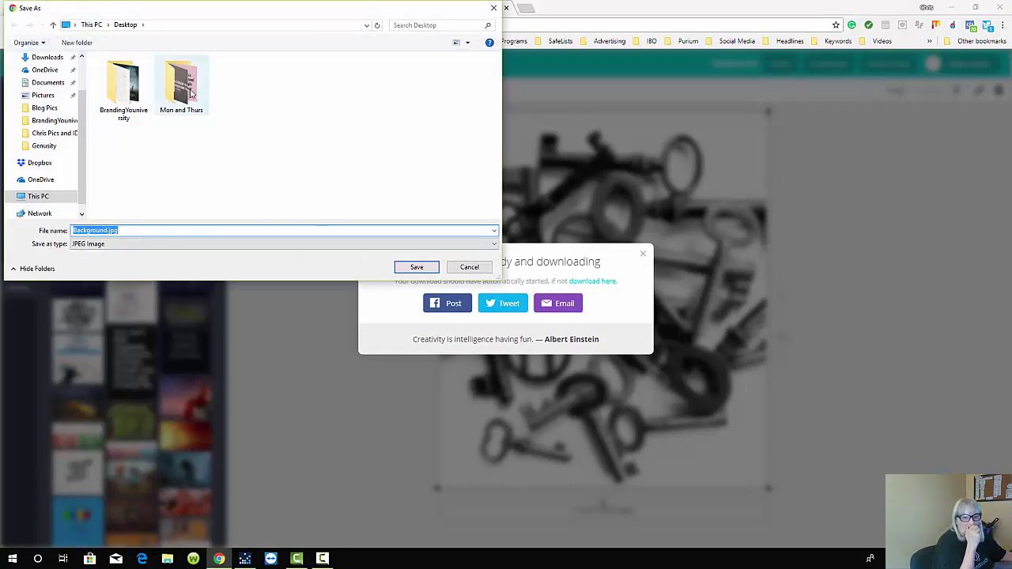
Save the download as Background.jpg in the BrandingYouniversity desktop folder, then dismiss the download notices and close the design.
click(127, 90)
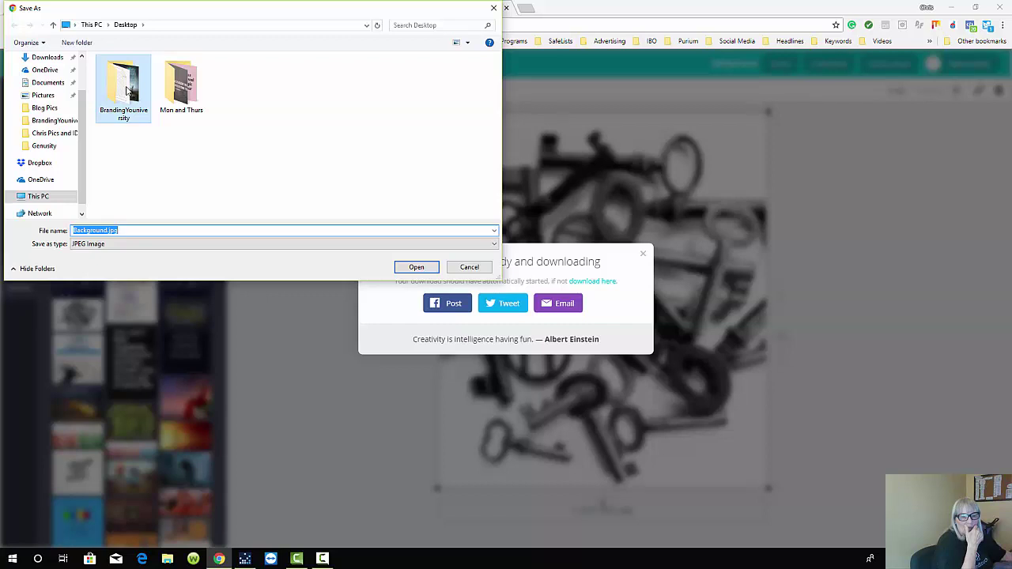
click(413, 269)
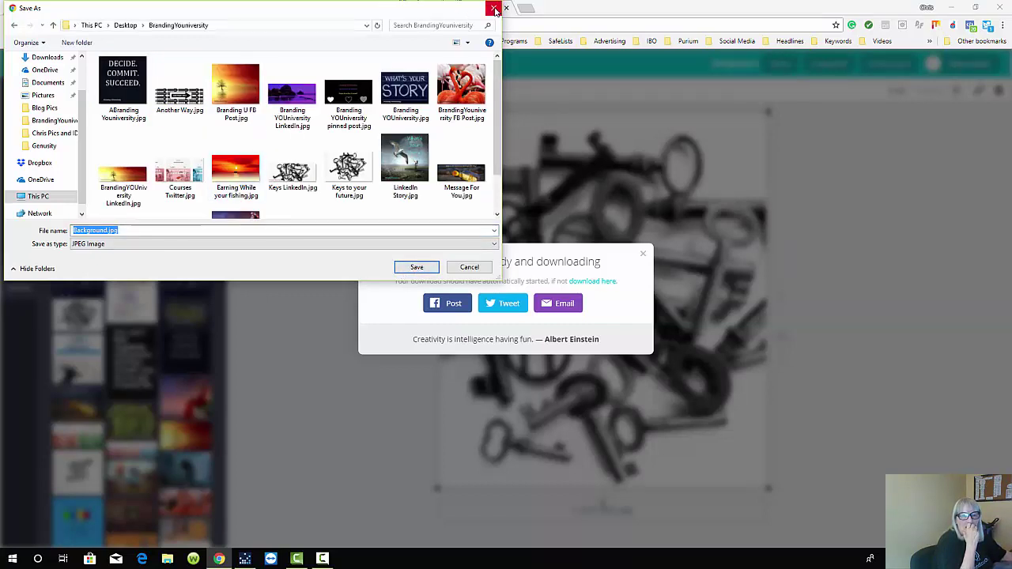
click(416, 267)
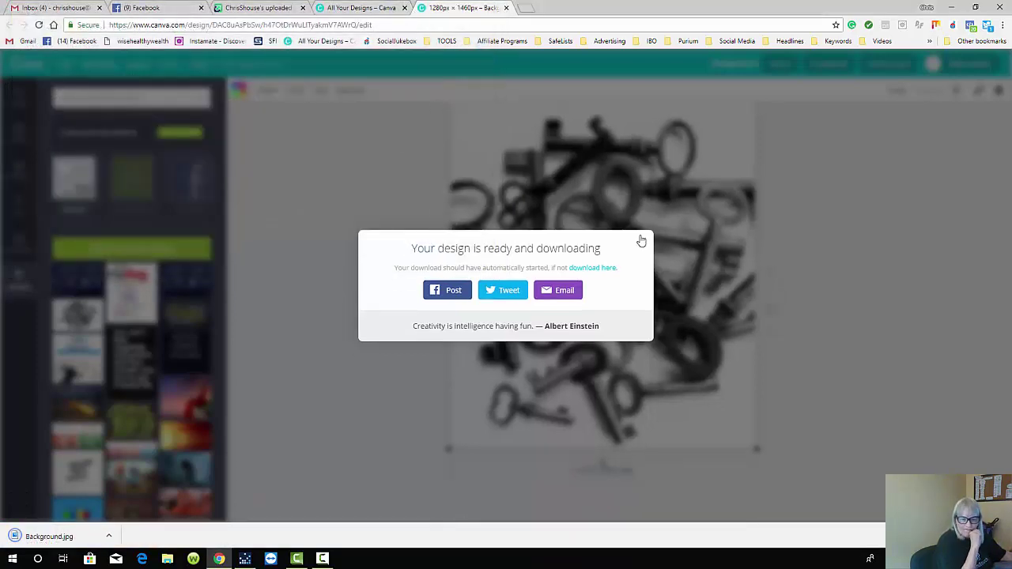
click(642, 239)
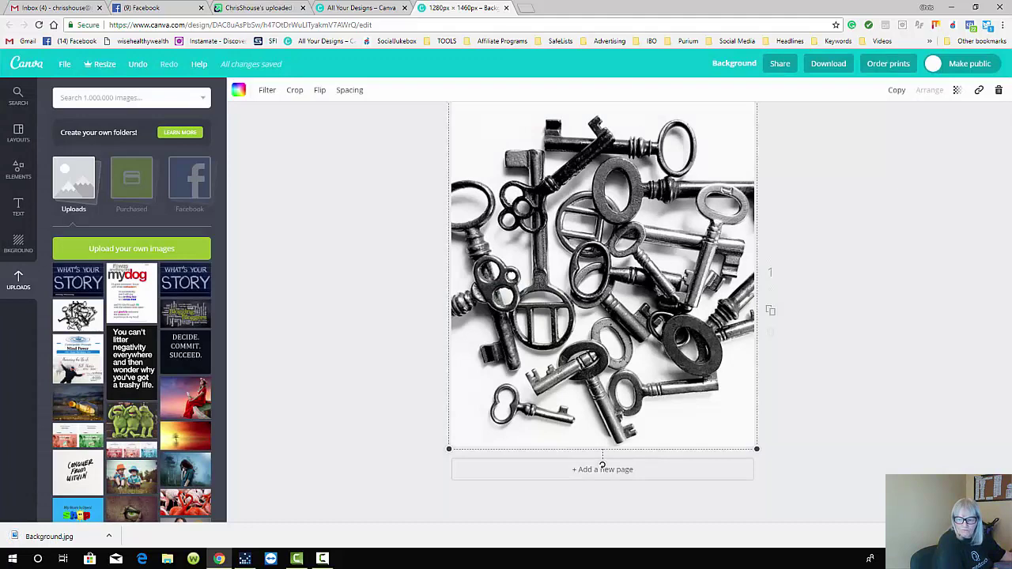
click(1000, 537)
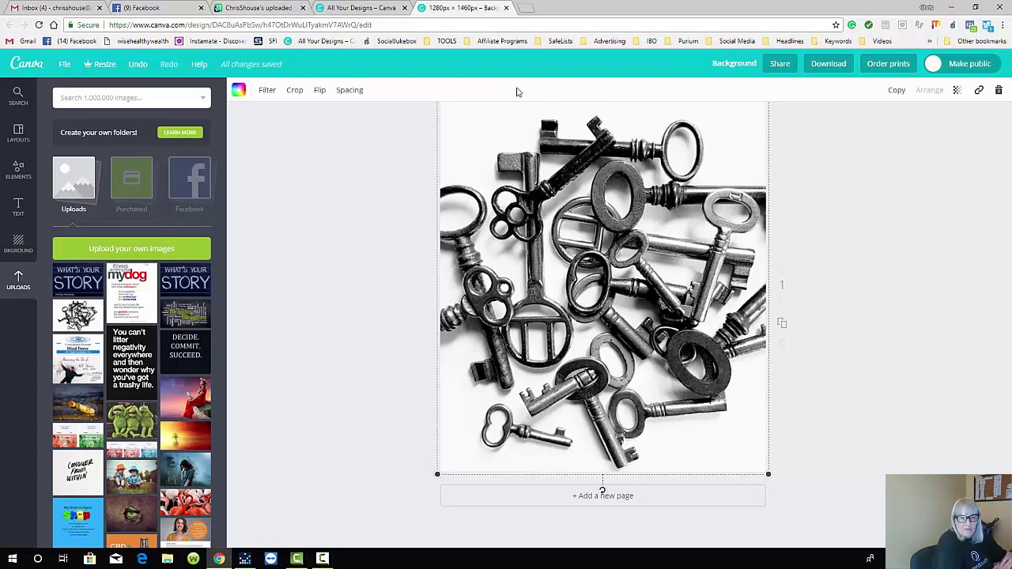
click(506, 8)
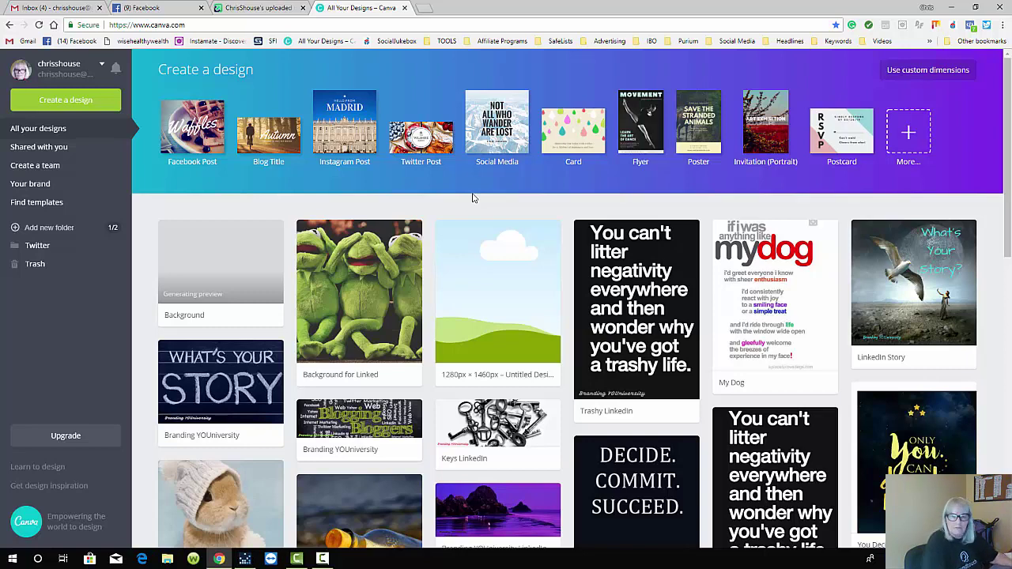
Create a new custom-size design of 1400 × 425 px.
click(926, 69)
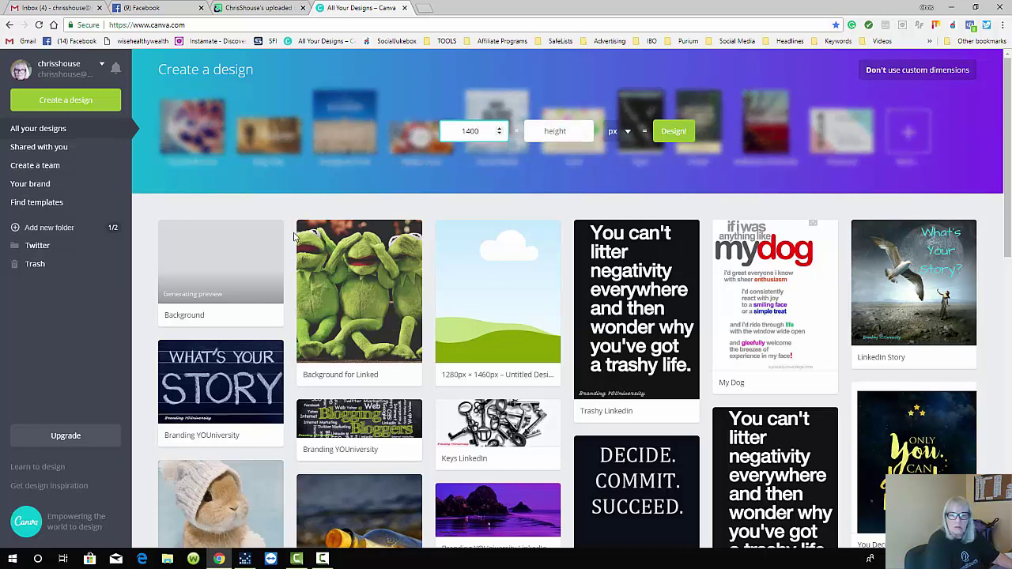
key(Tab)
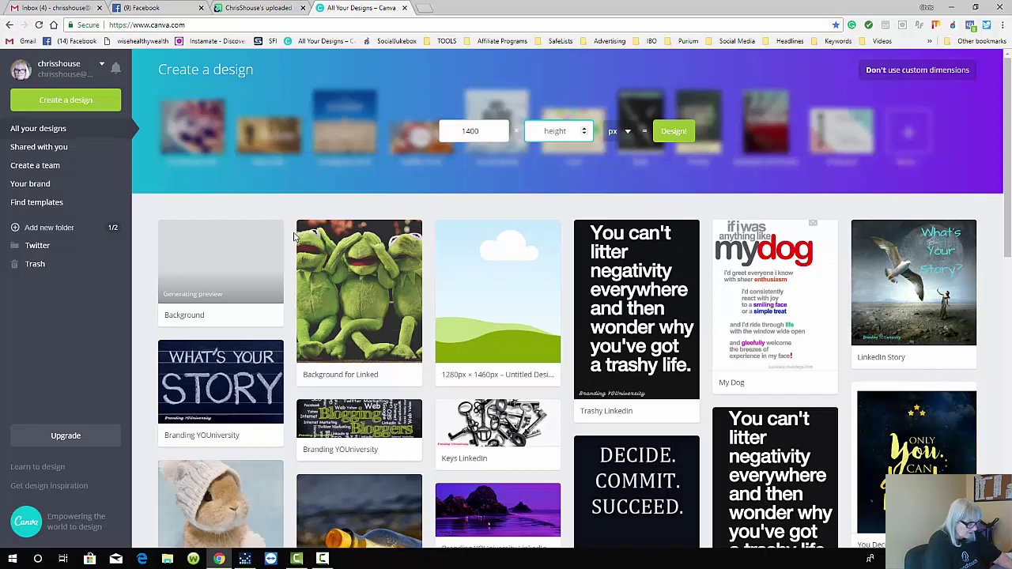
text(425)
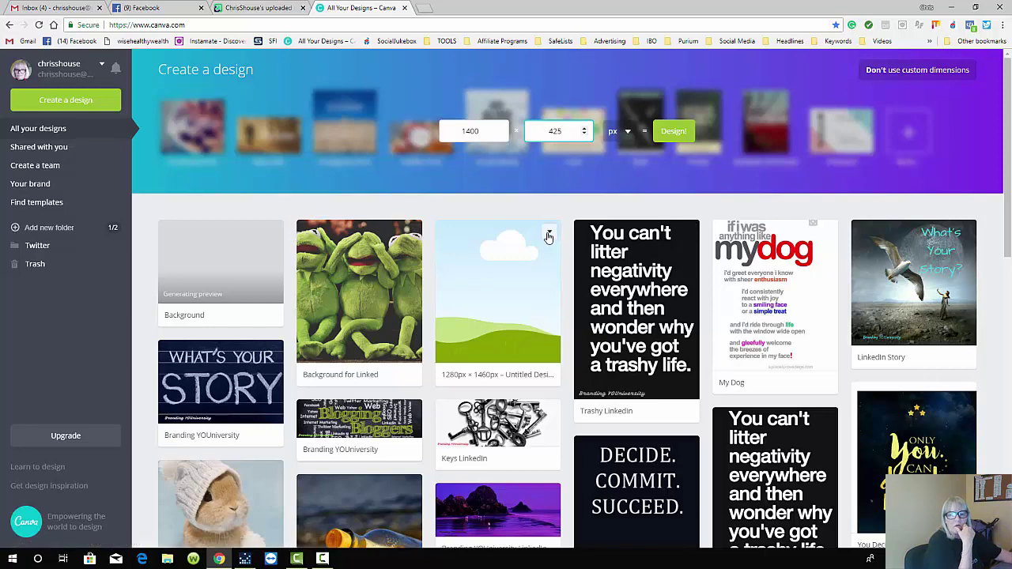
key(Escape)
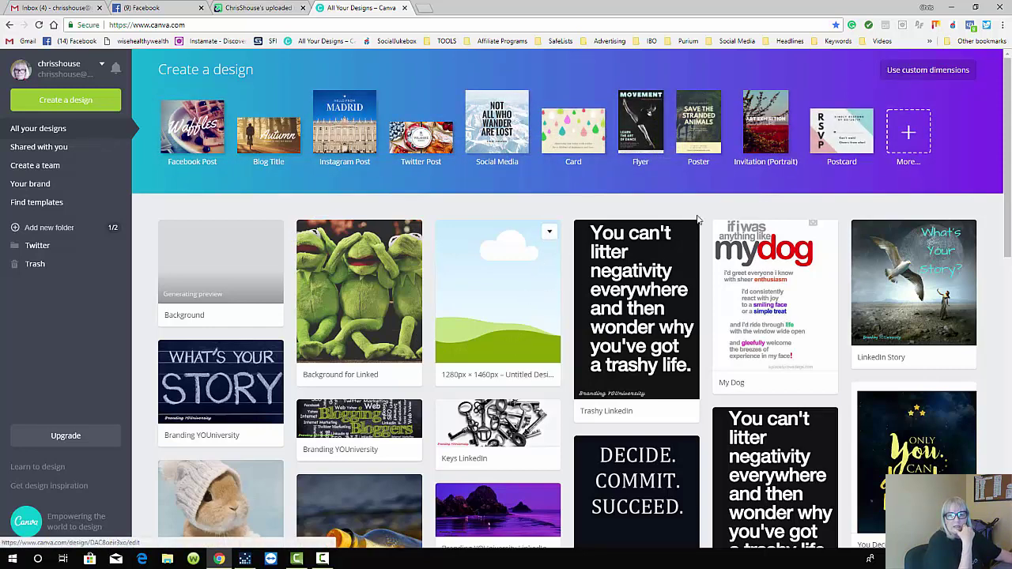
click(929, 72)
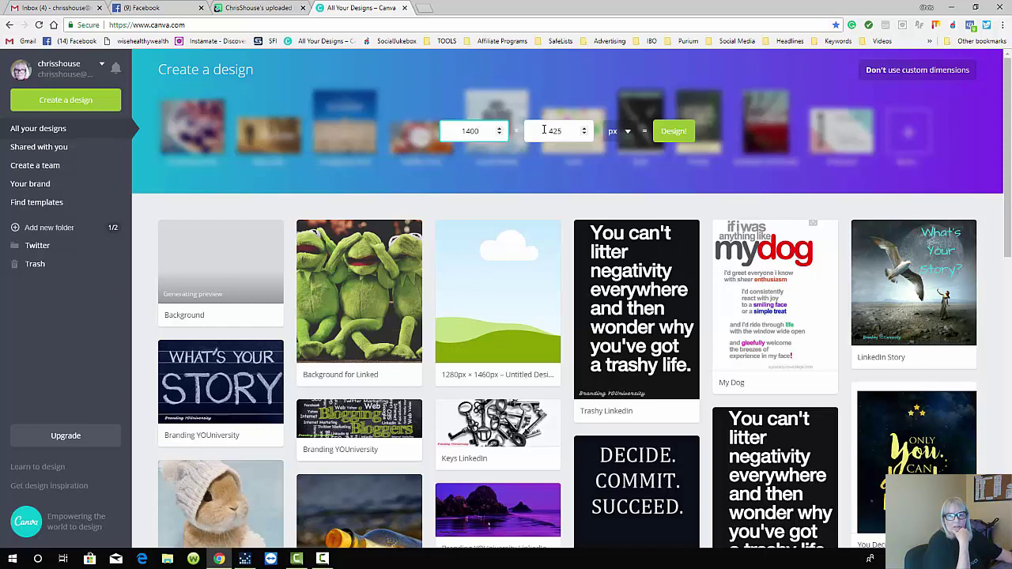
click(672, 136)
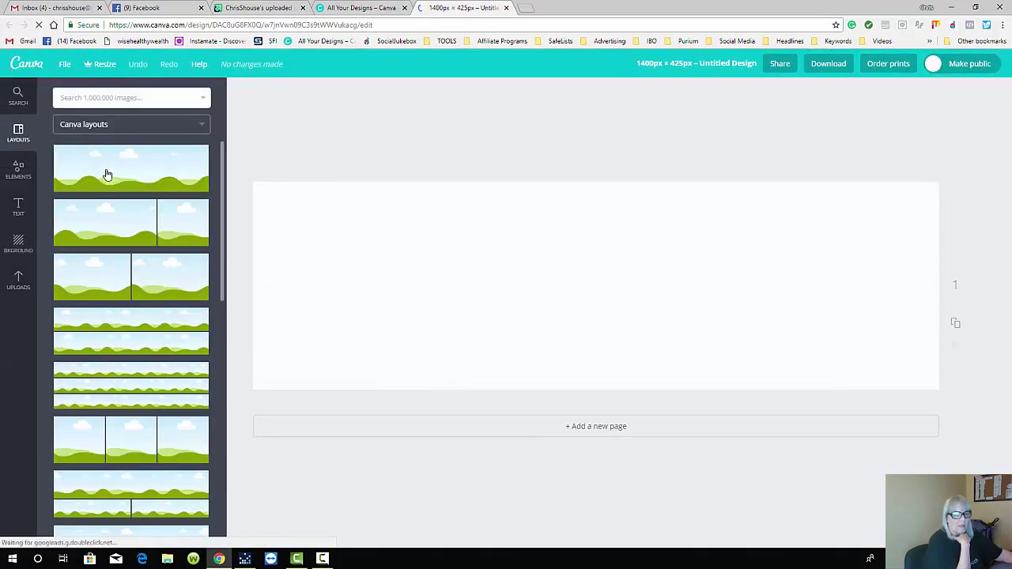
Apply the single-photo grid layout to the banner and fill it with the uploaded image of the woman holding a book.
drag(108, 172, 563, 290)
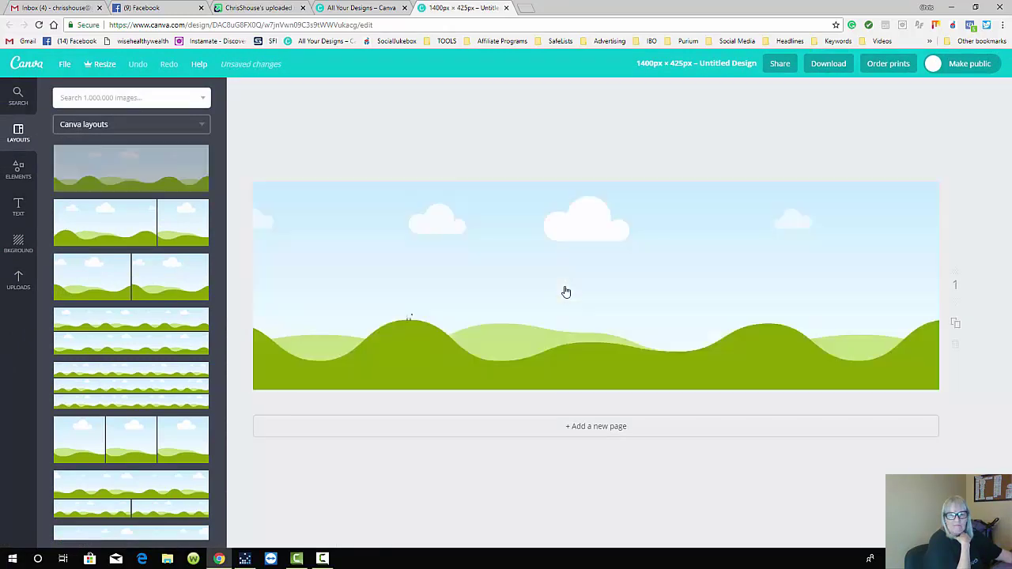
click(18, 281)
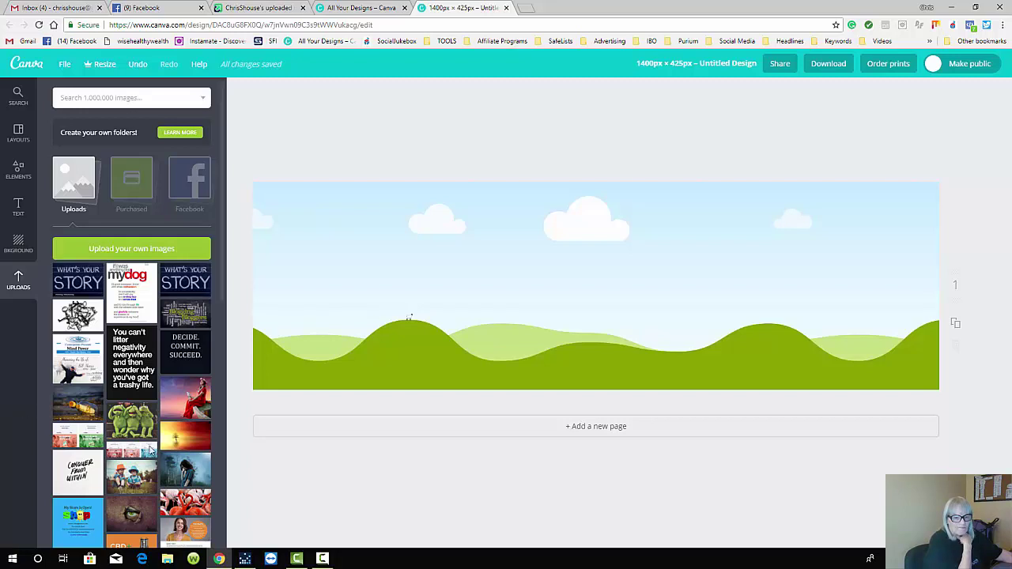
drag(184, 473, 593, 286)
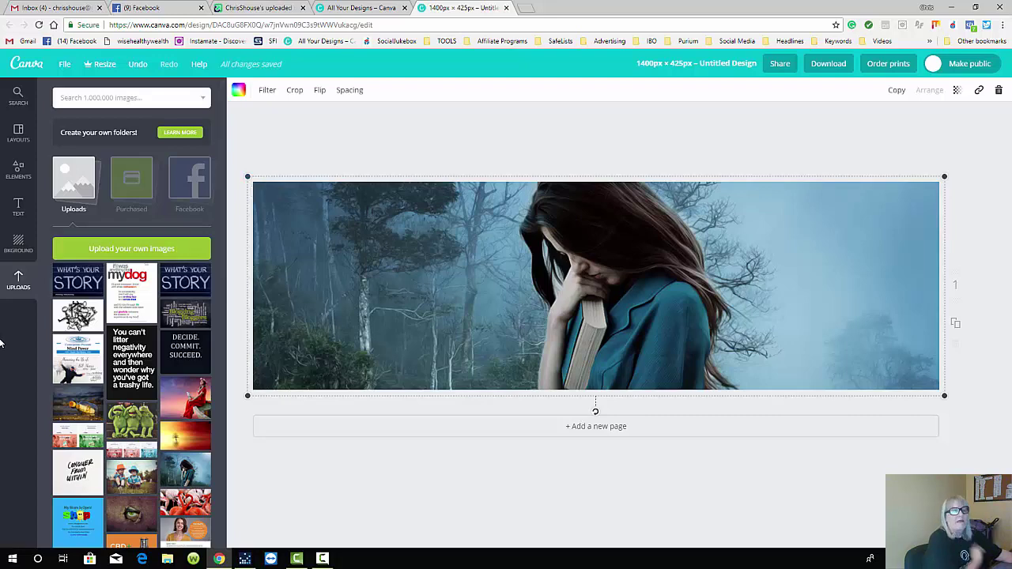
Add a subheading text to the banner reading "Branding YOUniversity".
click(18, 208)
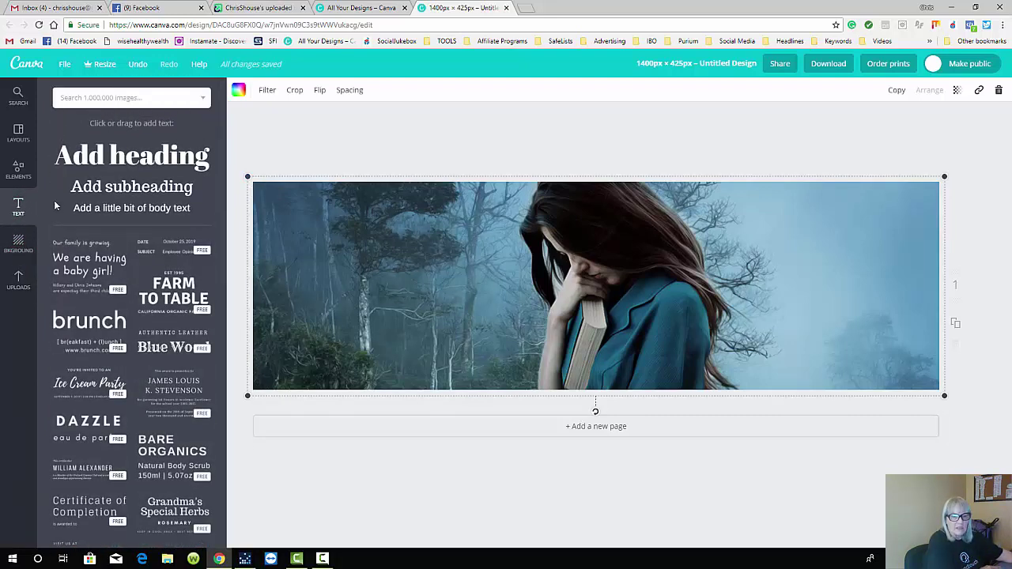
click(124, 193)
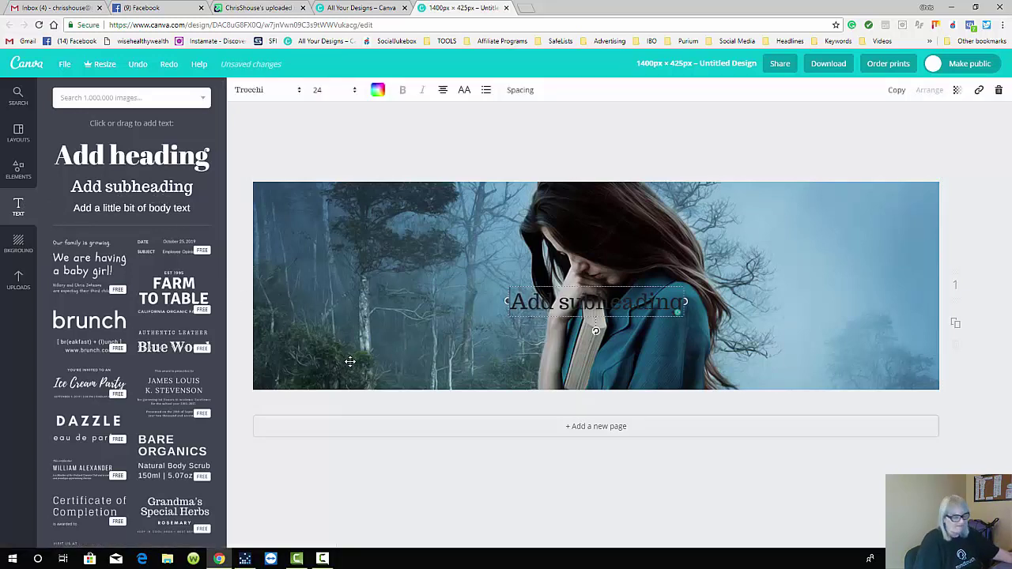
text(B)
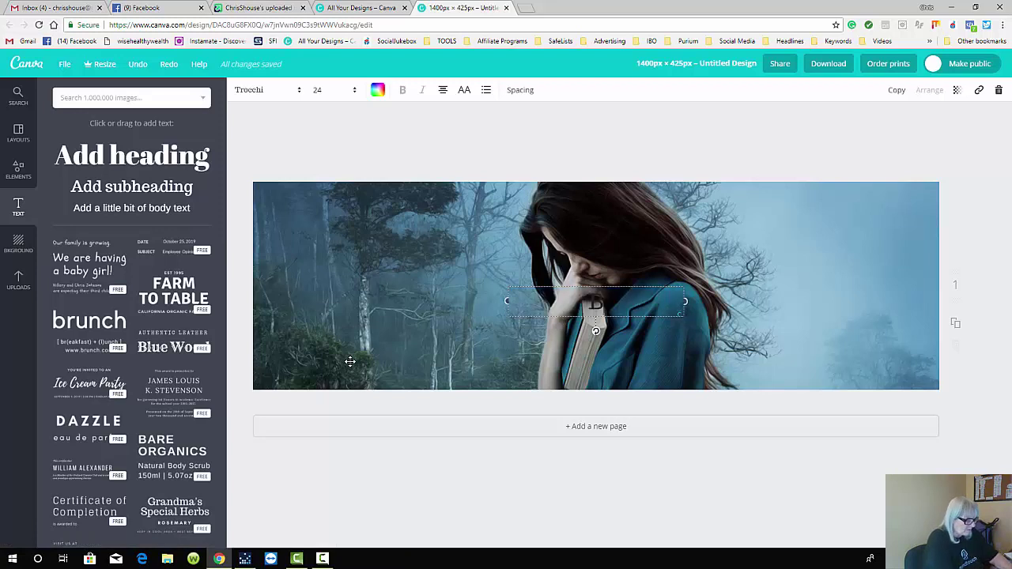
text(rand)
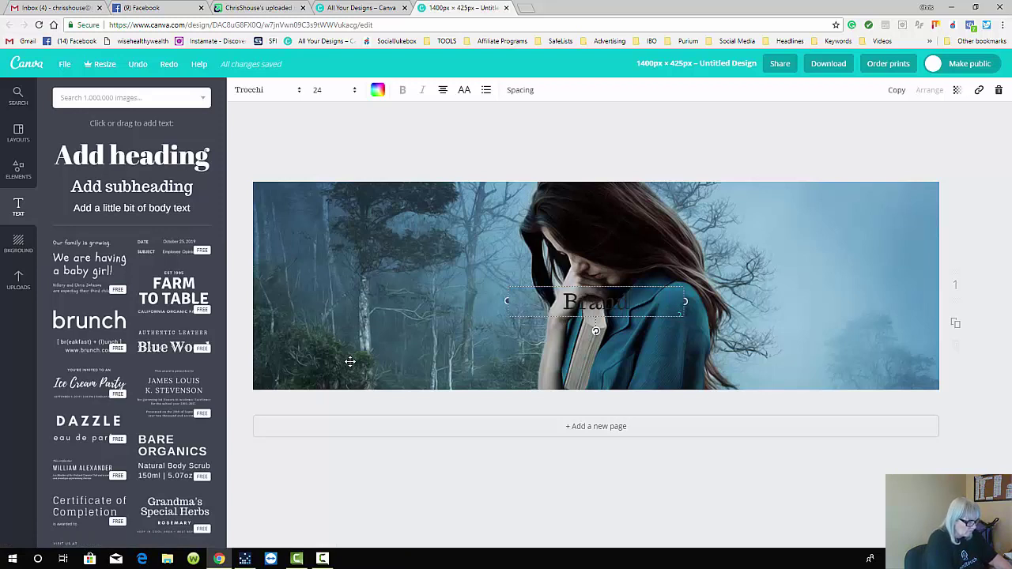
text(ing YO)
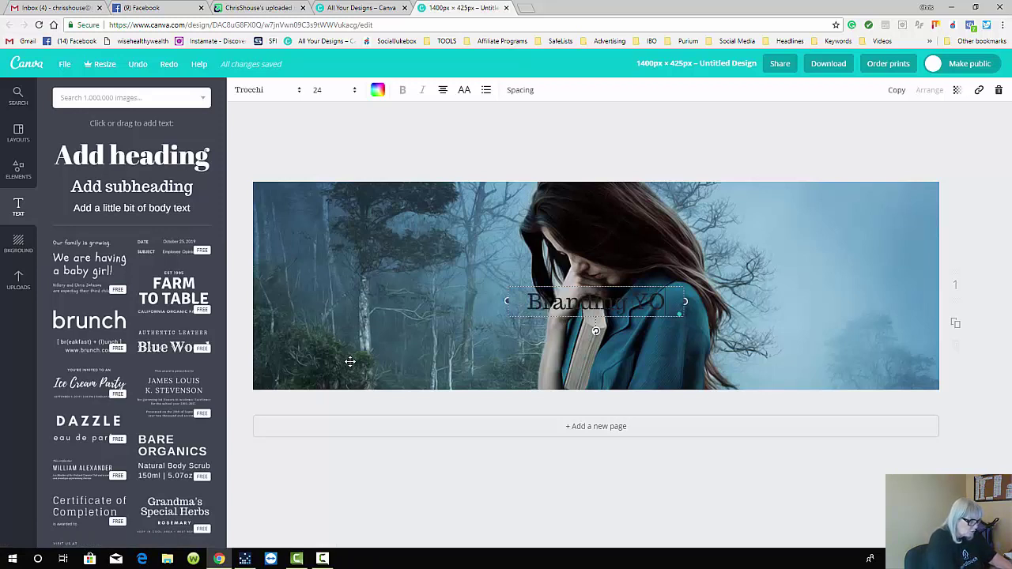
text(Universi)
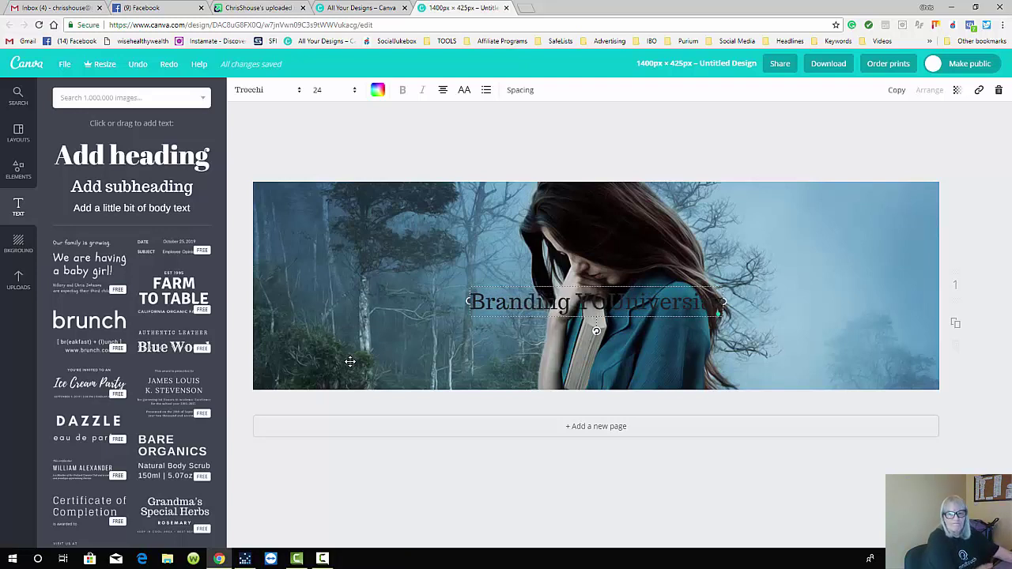
Set the "Branding YOUniversity" text to size 18 in the Vampiro One font.
click(321, 91)
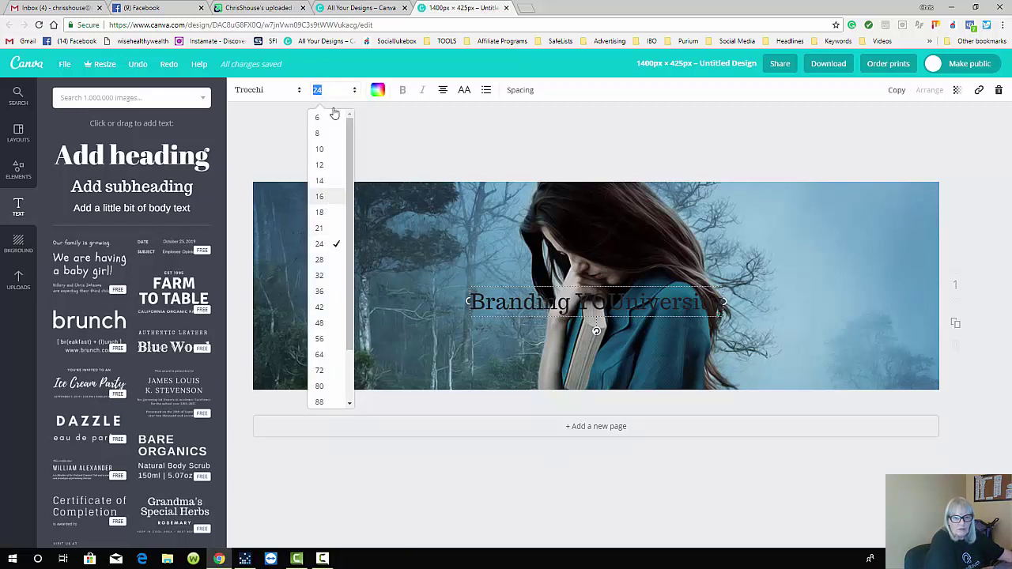
click(320, 212)
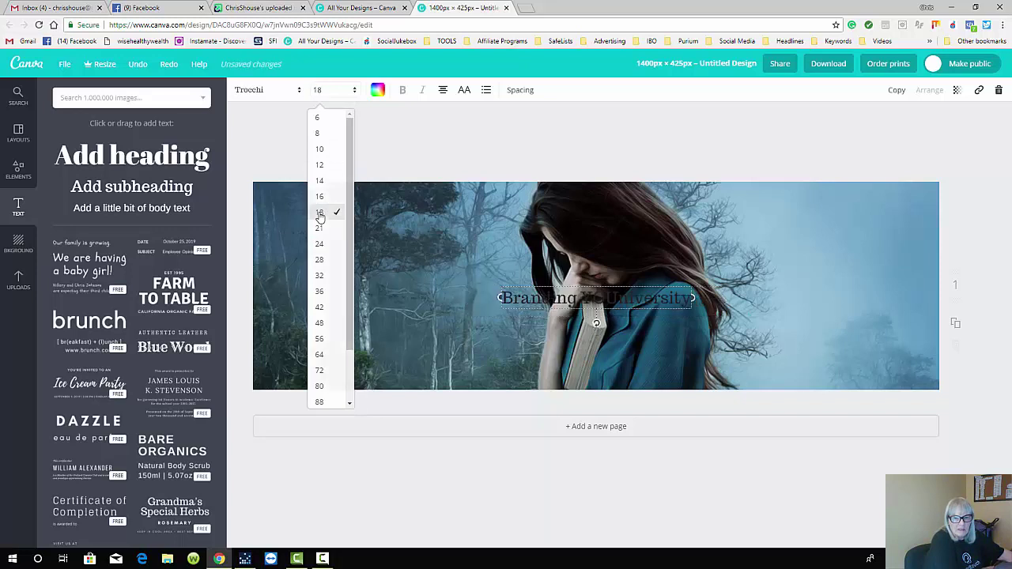
click(255, 89)
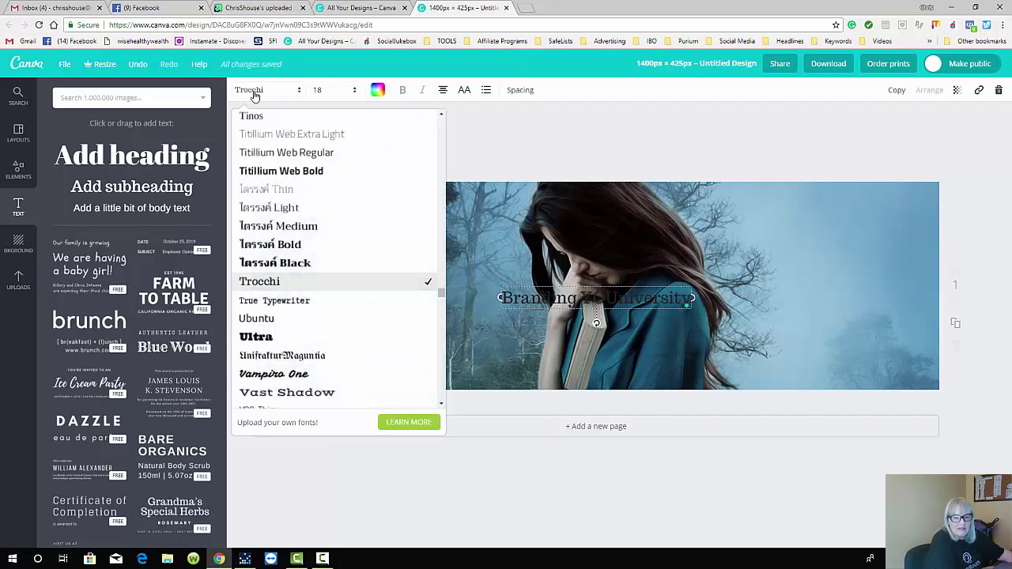
click(268, 374)
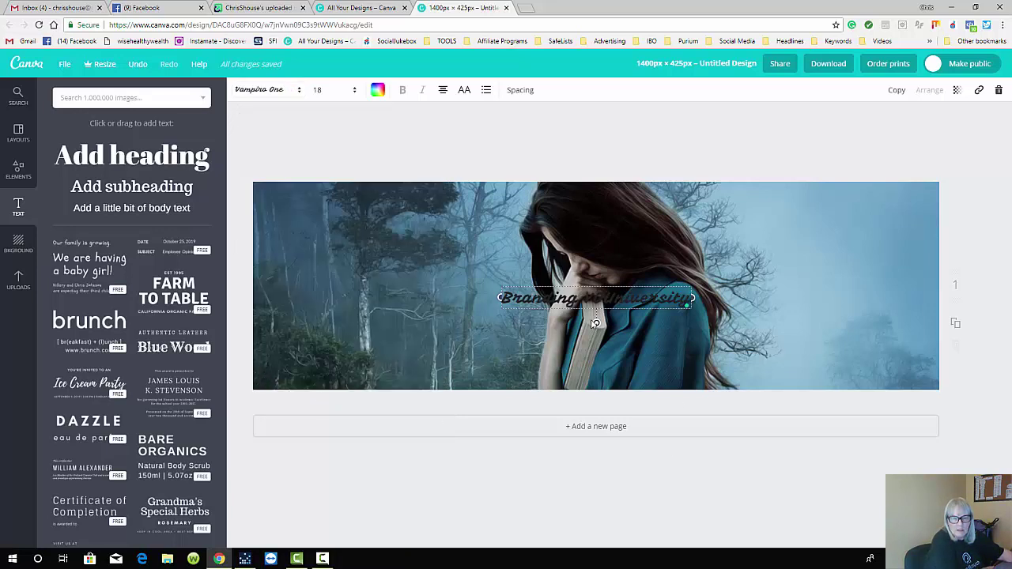
Move the "Branding YOUniversity" text to the lower-left area of the banner, below the trees.
double_click(640, 297)
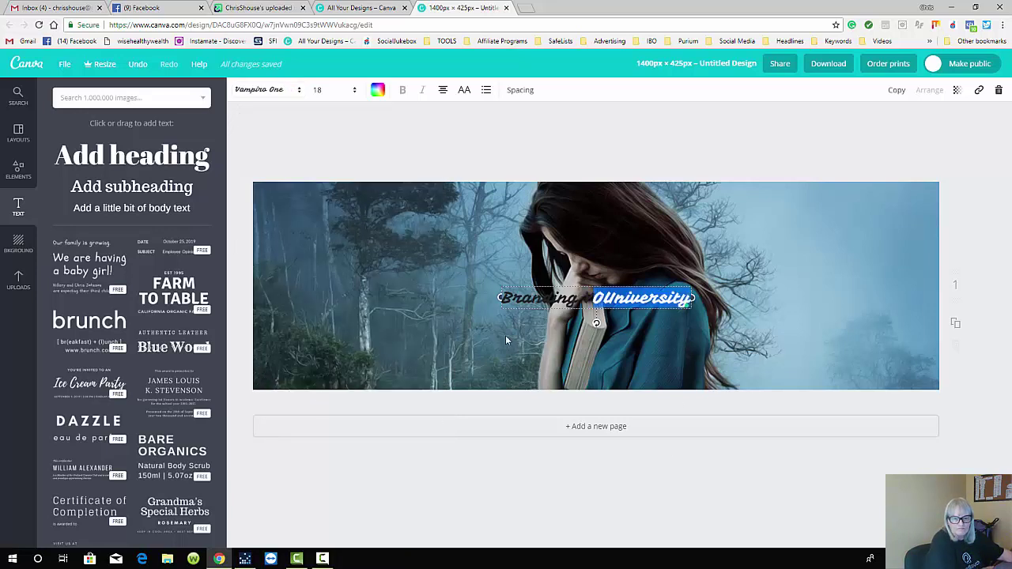
key(Escape)
drag(561, 302, 369, 380)
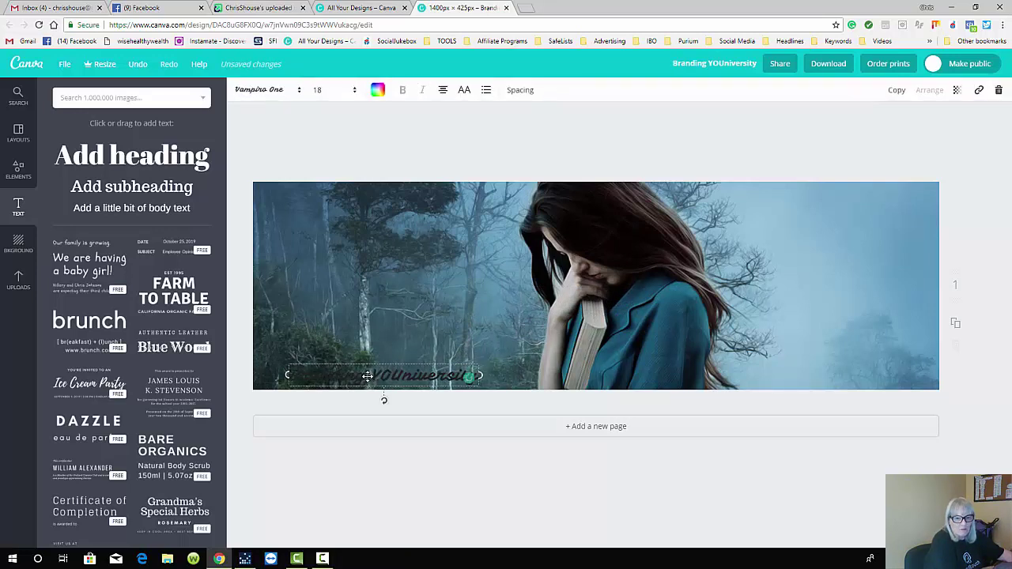
Colour the "Branding YOUniversity" text turquoise from the default palette and nudge it slightly up and left.
click(377, 90)
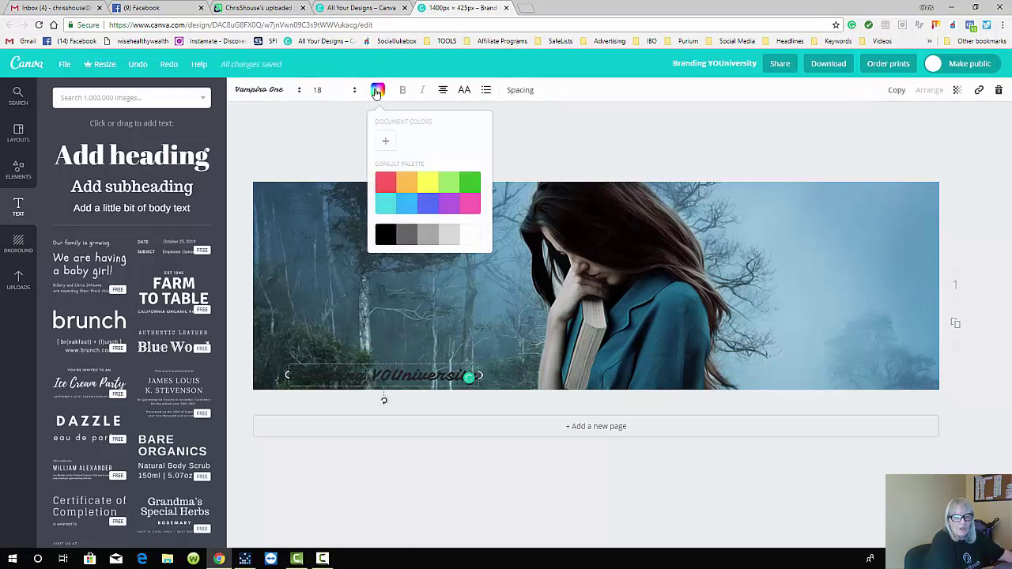
click(405, 207)
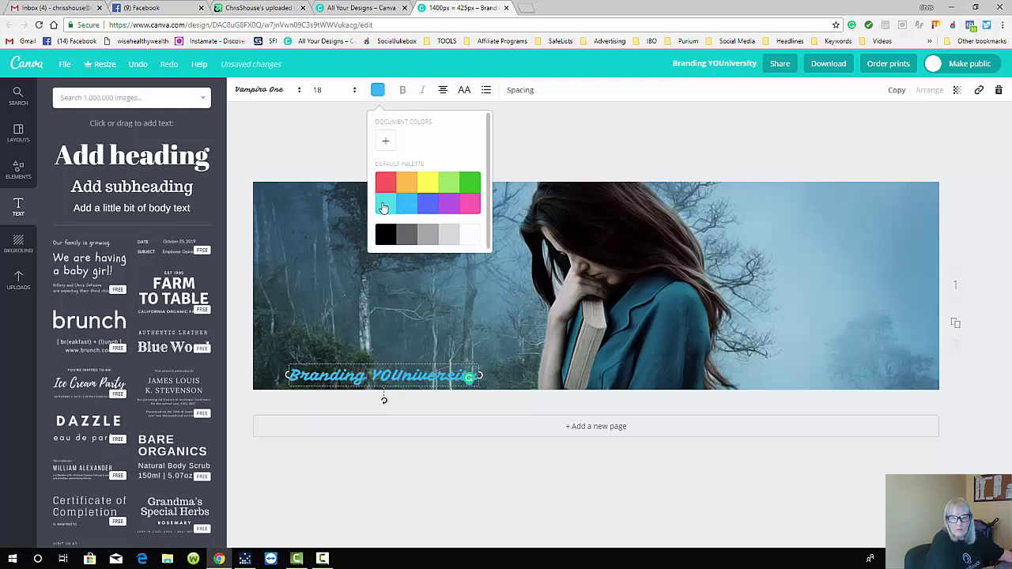
click(383, 206)
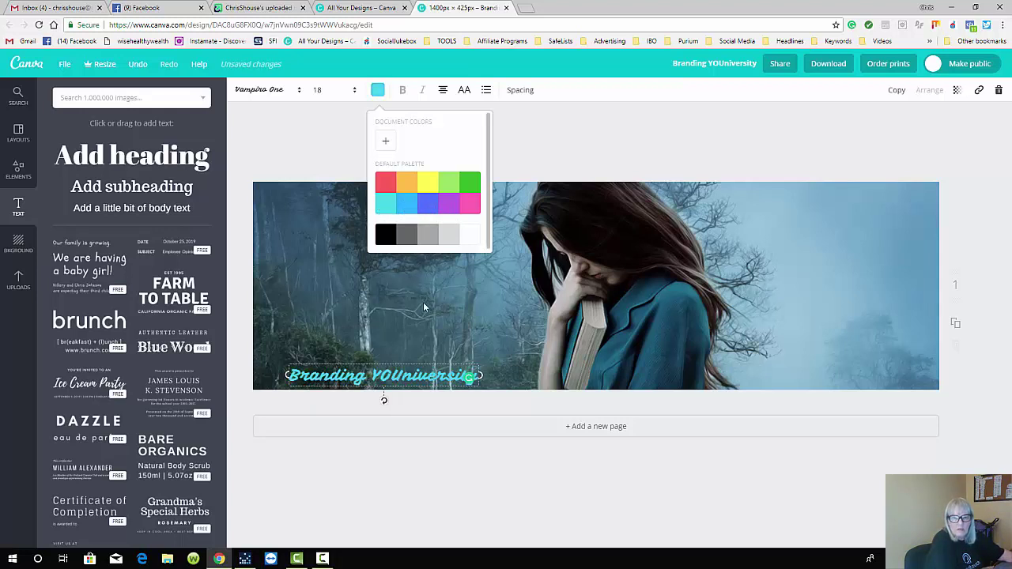
key(Escape)
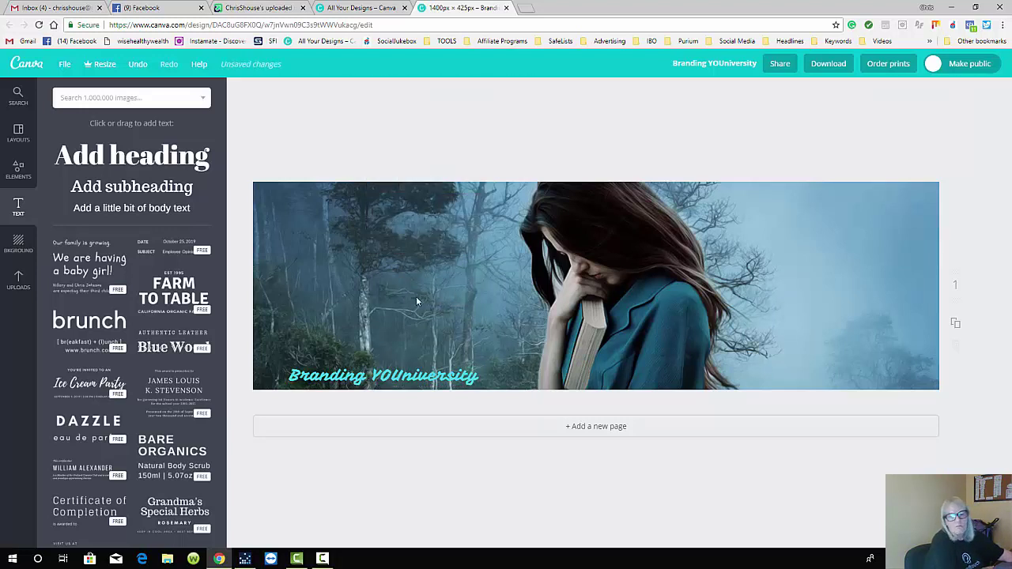
drag(342, 374, 323, 368)
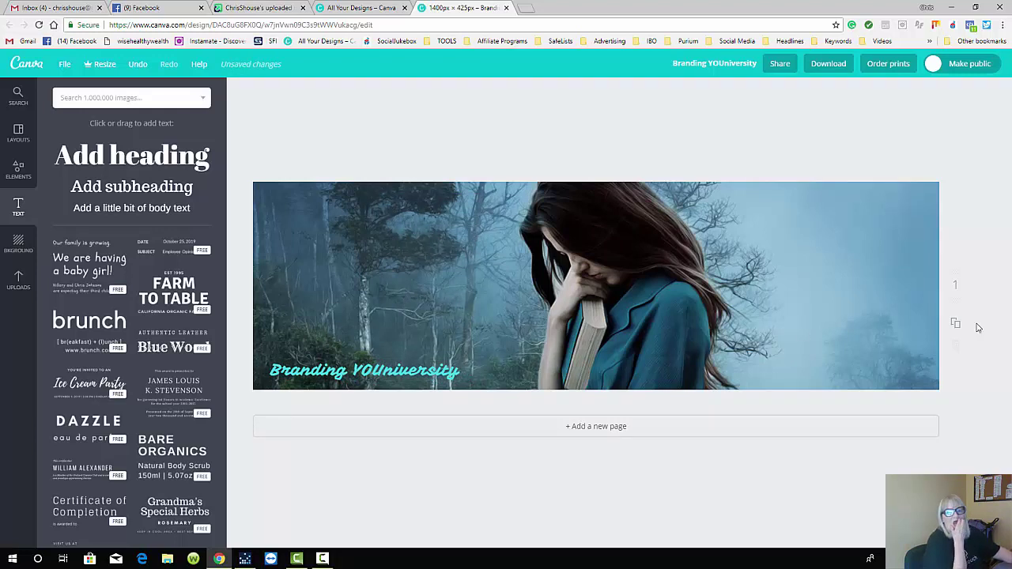
Add a second subheading reading "Get Your Free Education" and place it in the banner's upper-right corner.
click(133, 186)
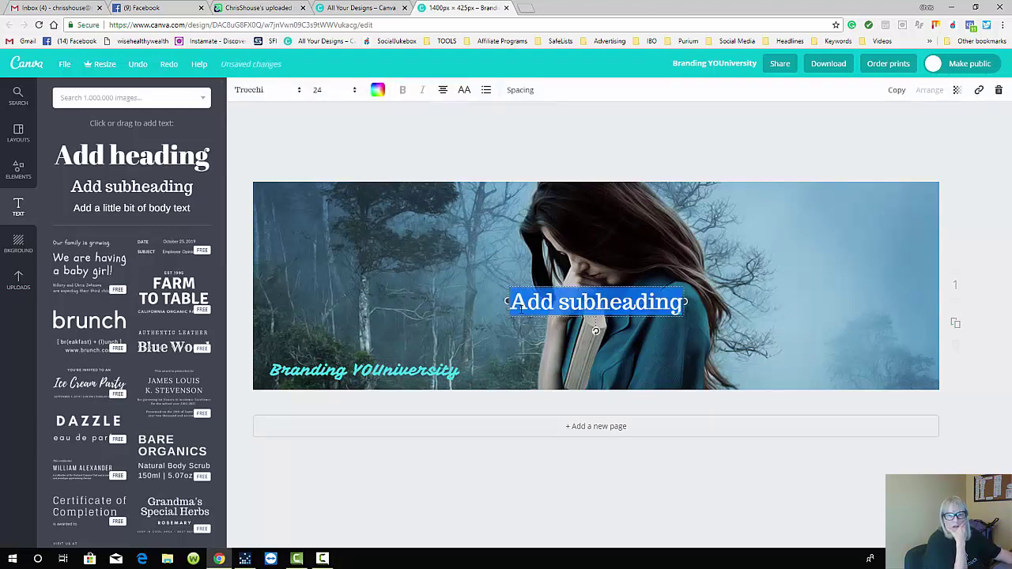
text(G)
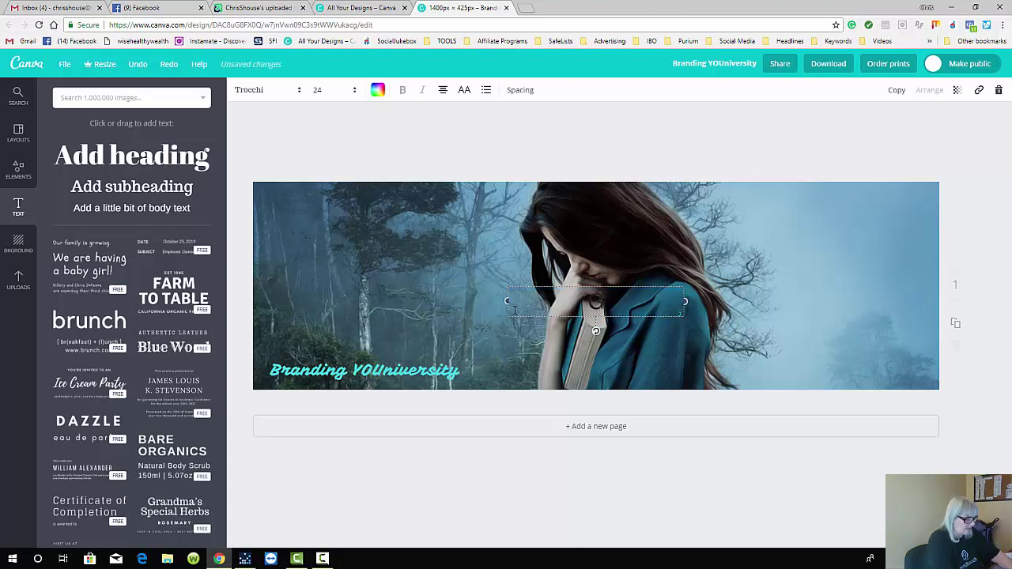
text(et You)
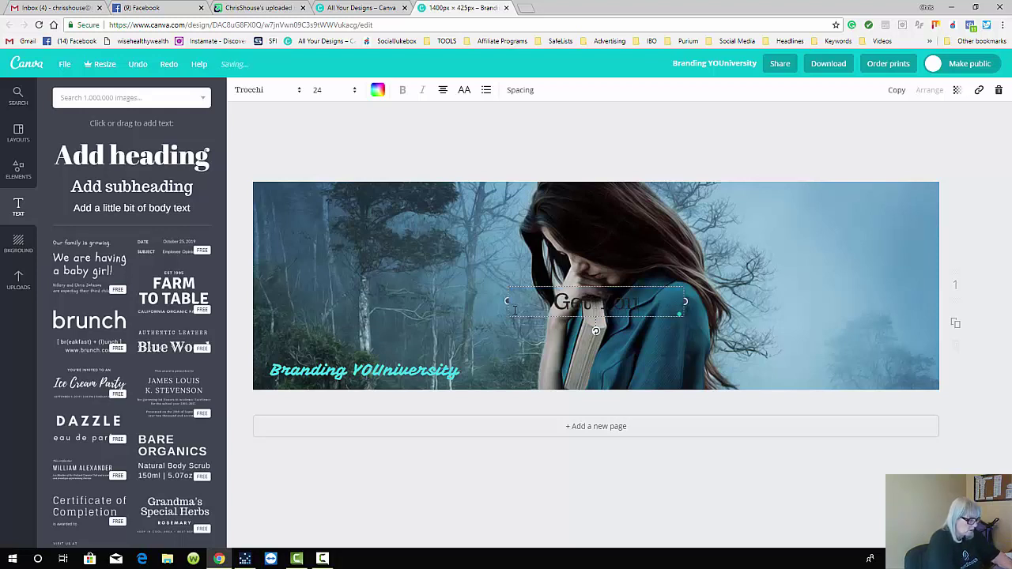
text(r Fre)
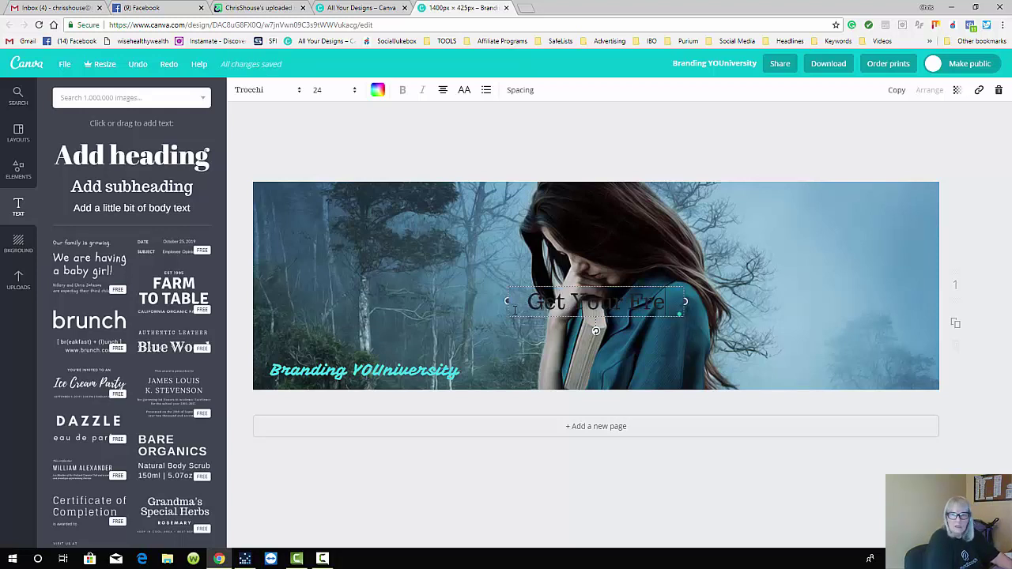
text(e E)
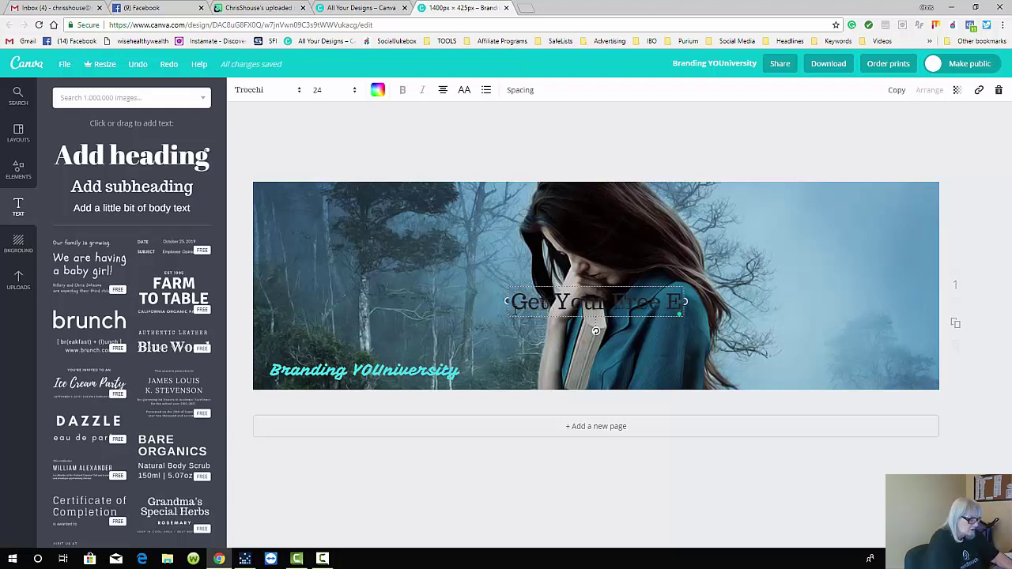
text(ducat)
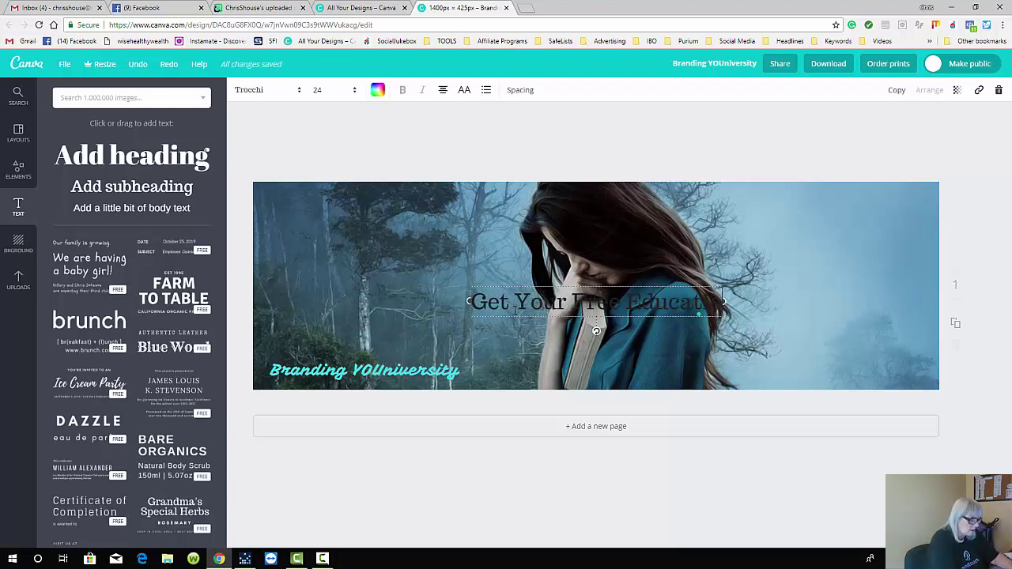
text(ion)
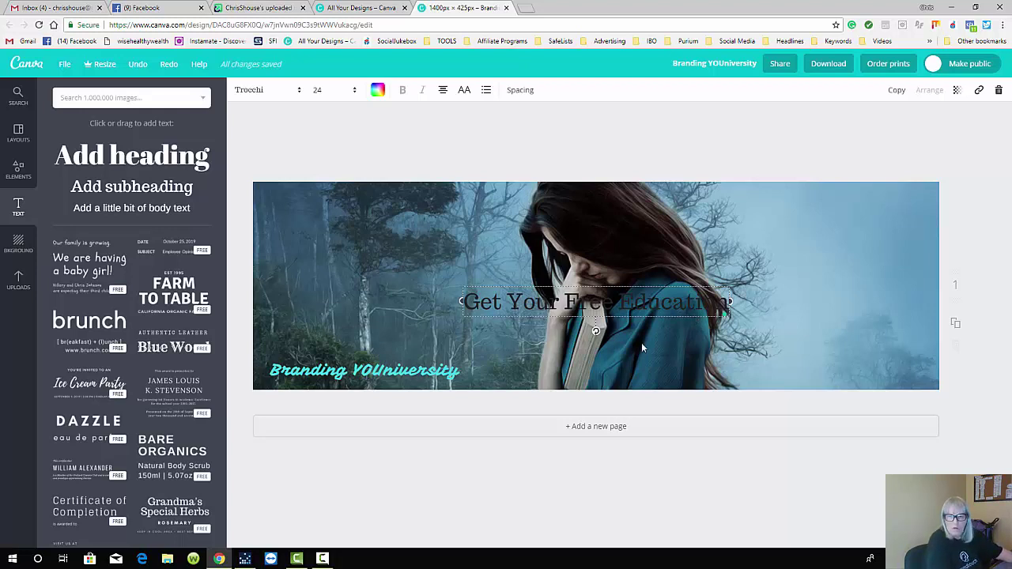
drag(640, 305, 843, 207)
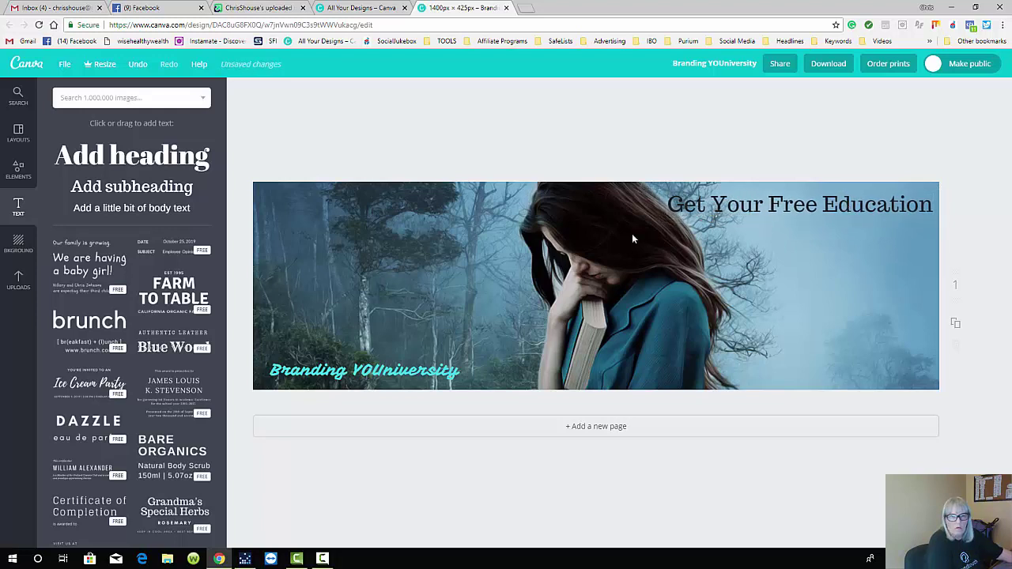
Set the "Get Your Free Education" text to size 21 and shift it slightly down and toward the banner's right edge.
click(750, 205)
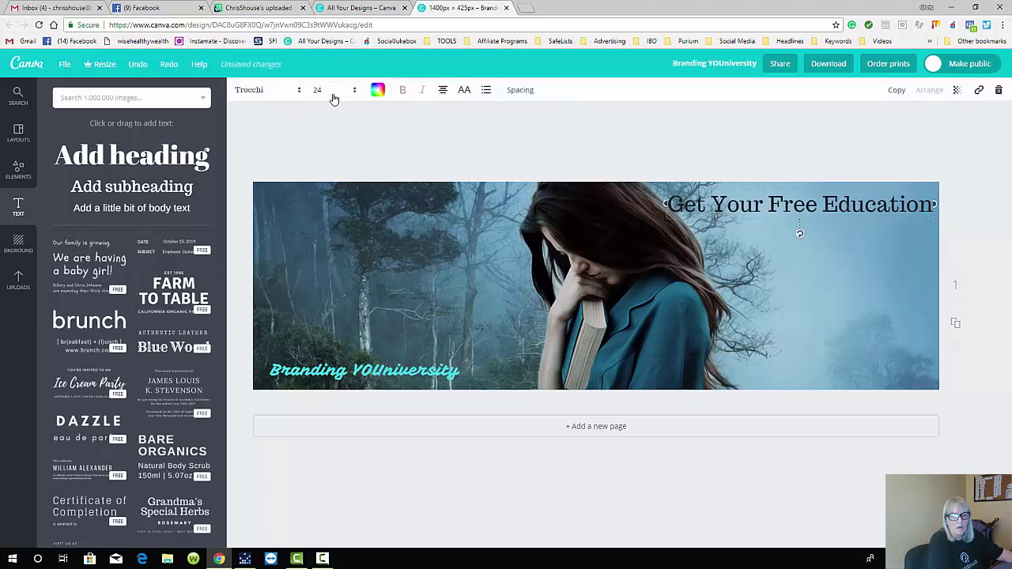
click(318, 90)
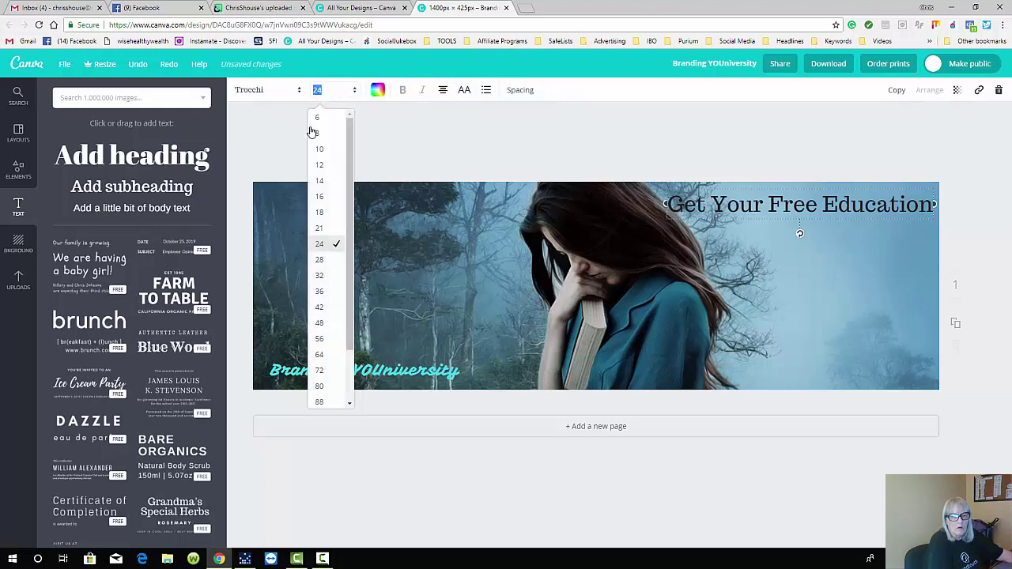
click(321, 229)
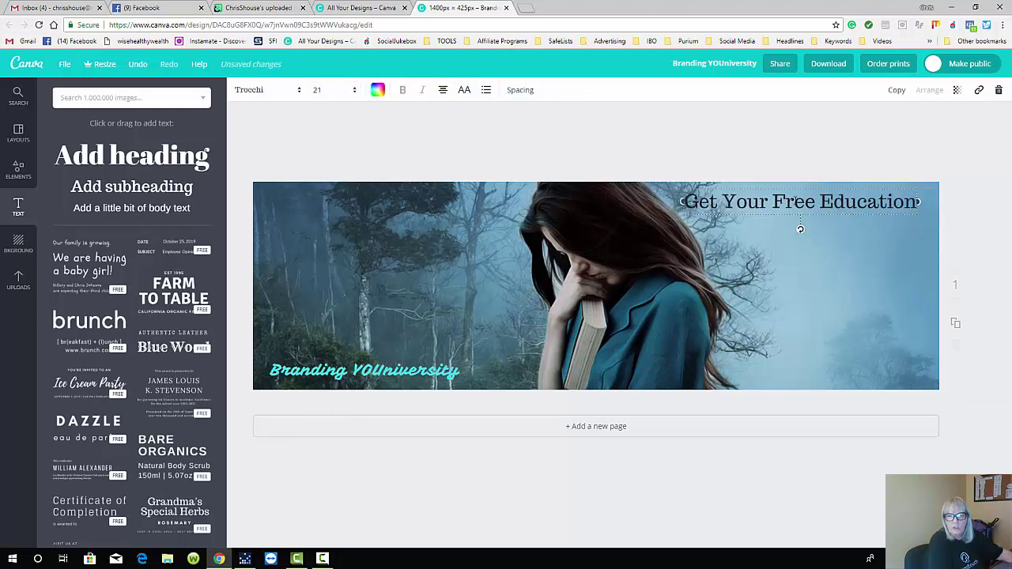
key(Escape)
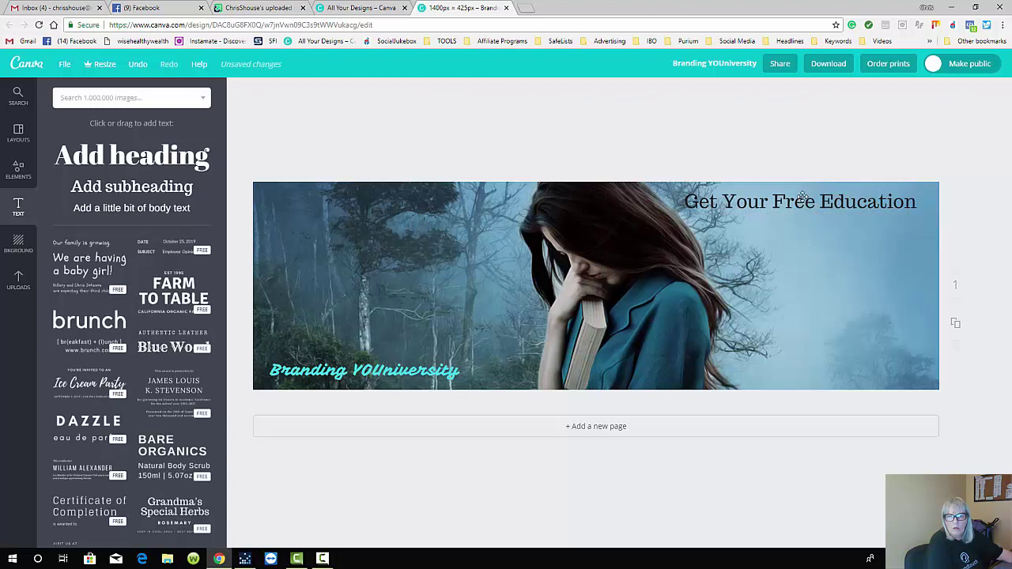
drag(810, 201, 822, 218)
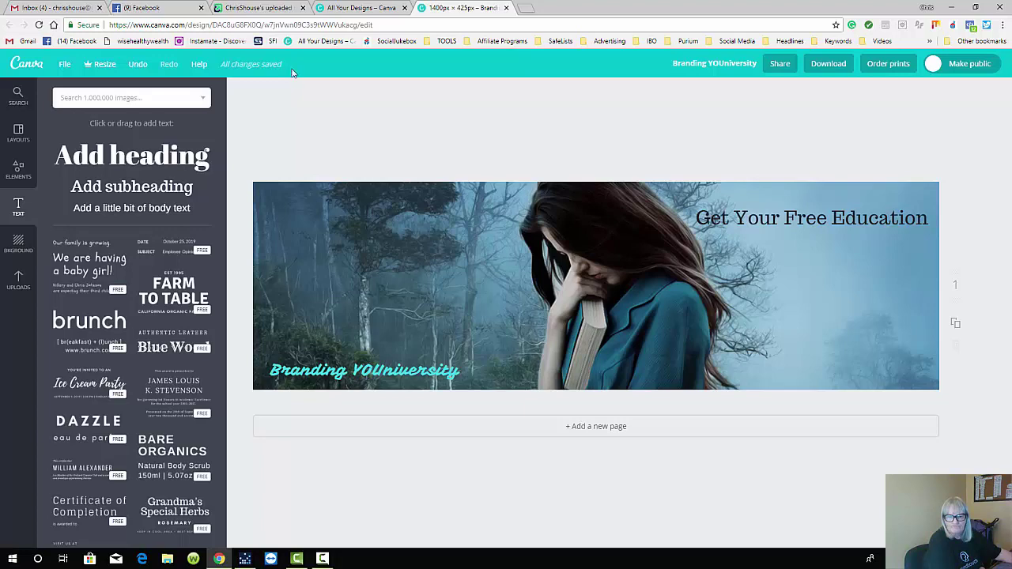
Download the banner as a JPG and save it as Branding YOUniversity (1).jpg in the BrandingYouniversity desktop folder.
click(828, 68)
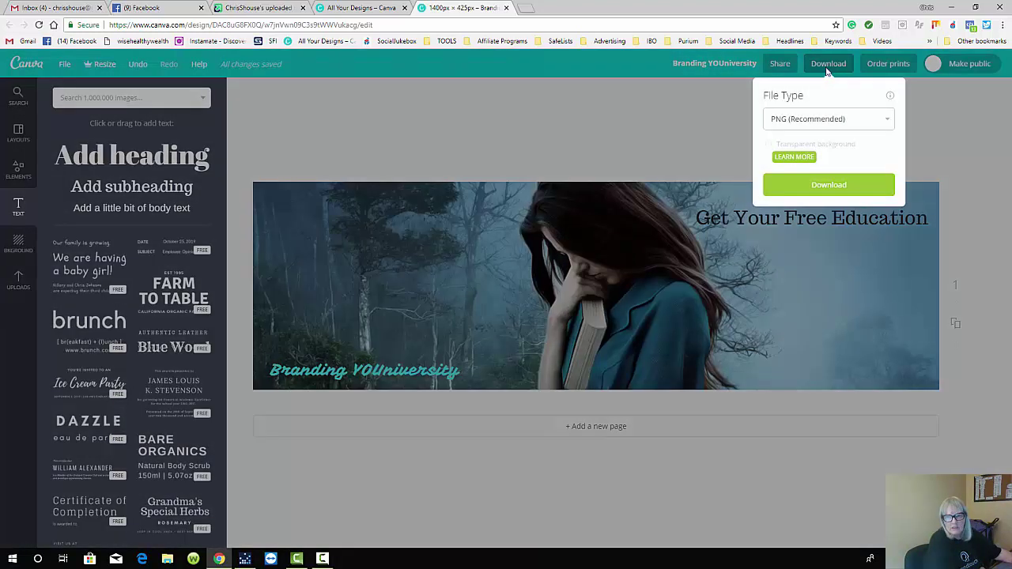
click(803, 120)
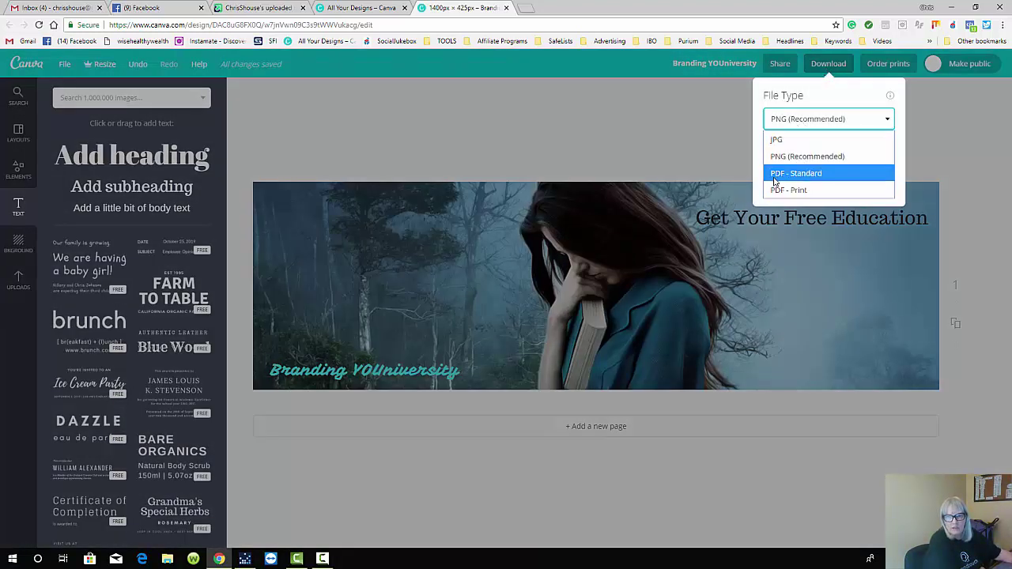
click(777, 140)
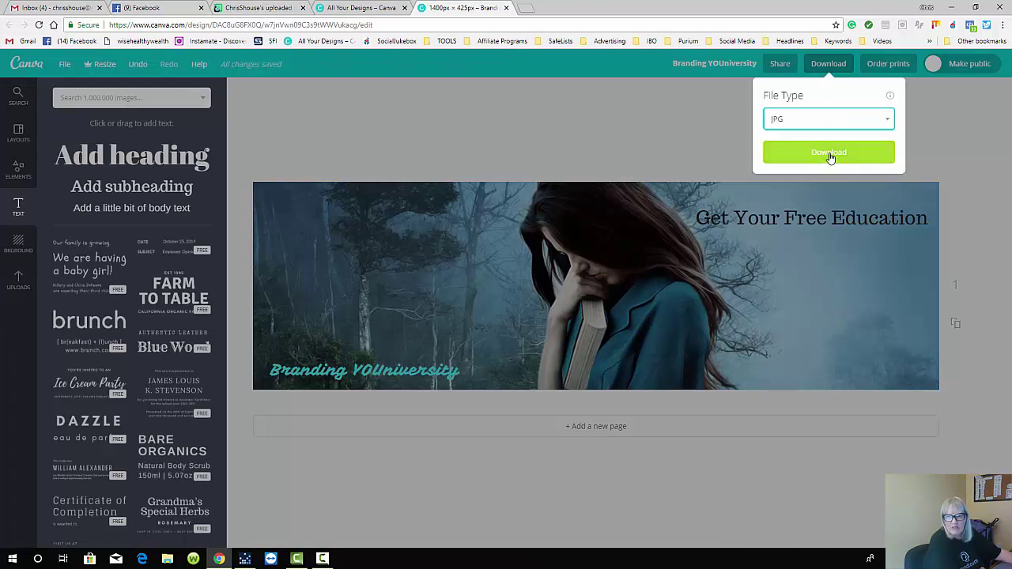
click(829, 154)
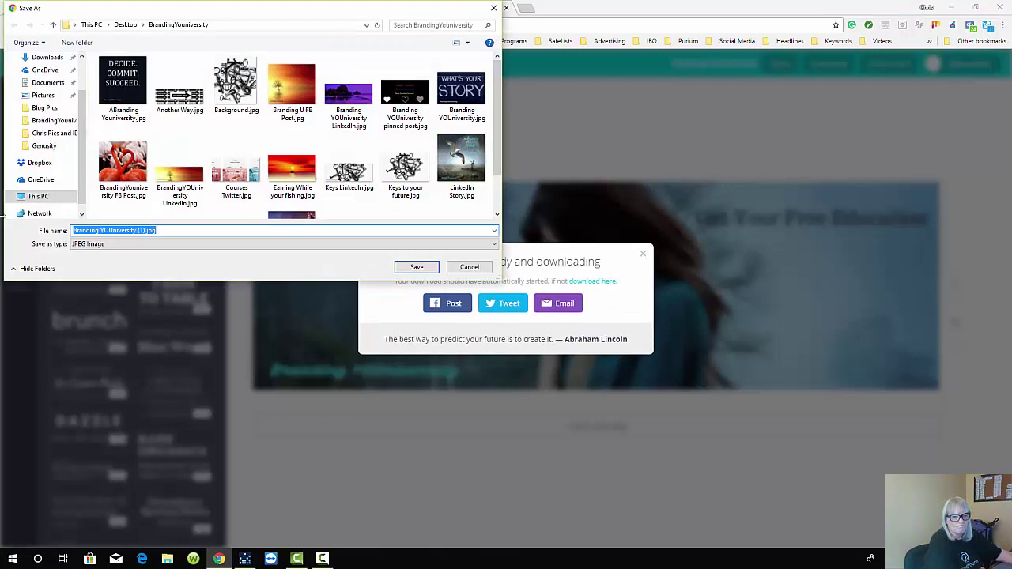
click(416, 268)
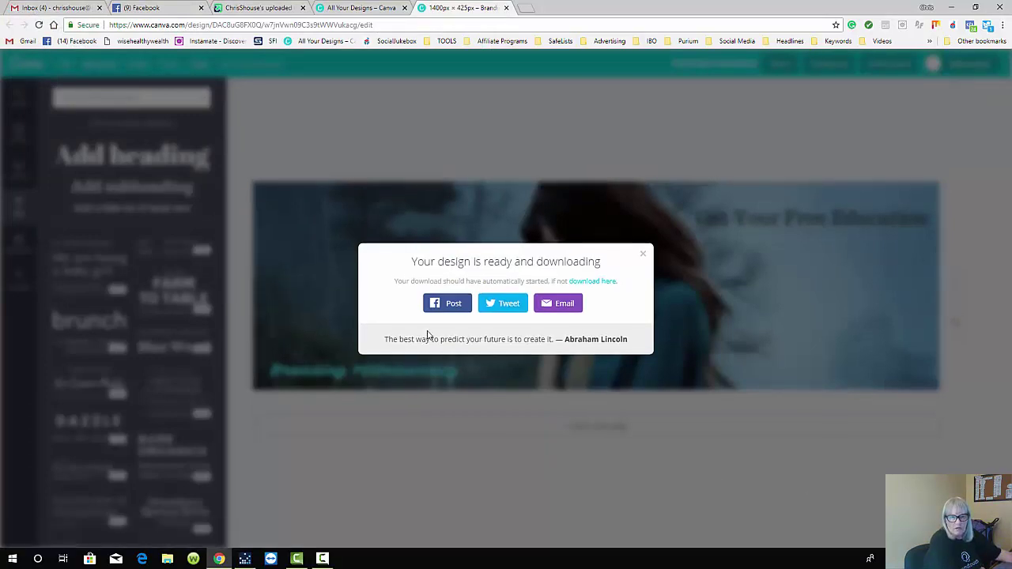
Dismiss the finished-download notice and create a new Twitter Post design from the designs overview.
click(641, 253)
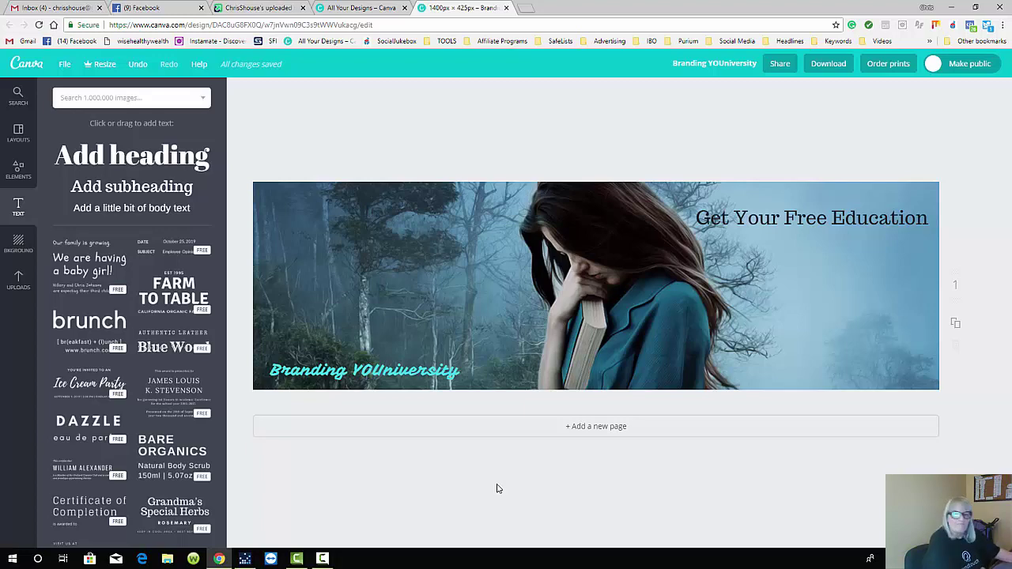
click(362, 8)
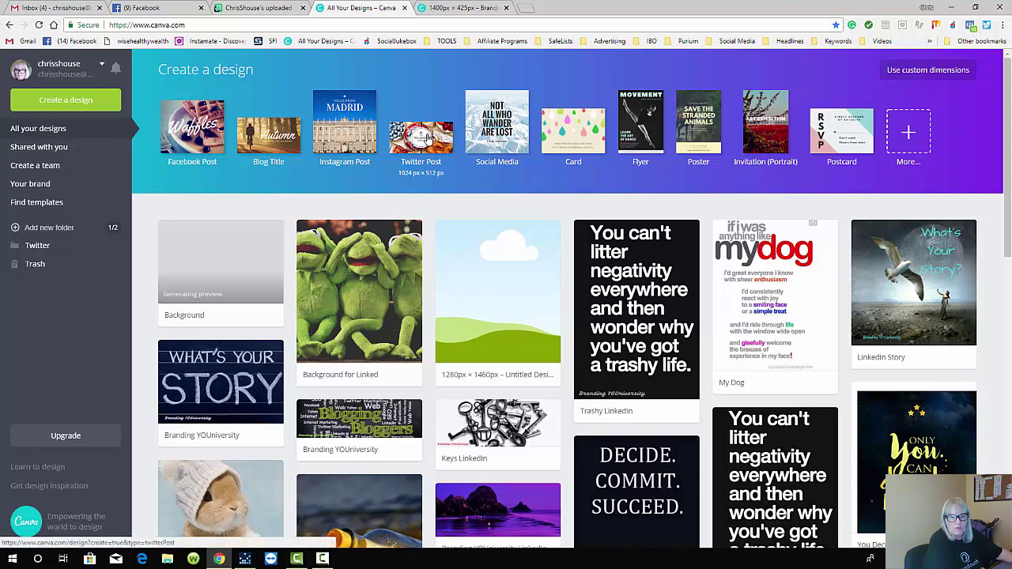
click(426, 137)
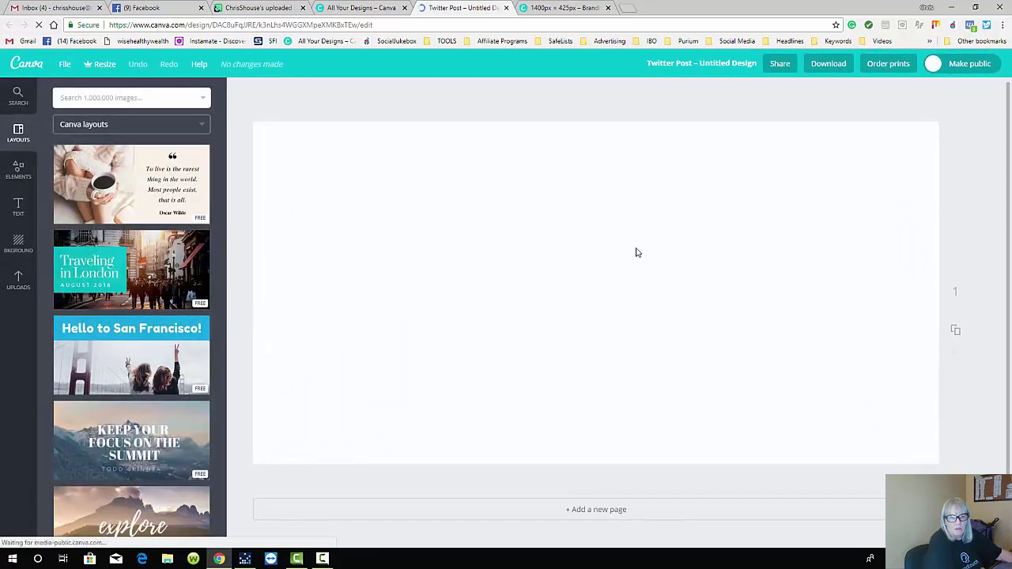
Place the uploaded "DECIDE. COMMIT. SUCCEED." image in the middle of the blank Twitter post.
click(18, 174)
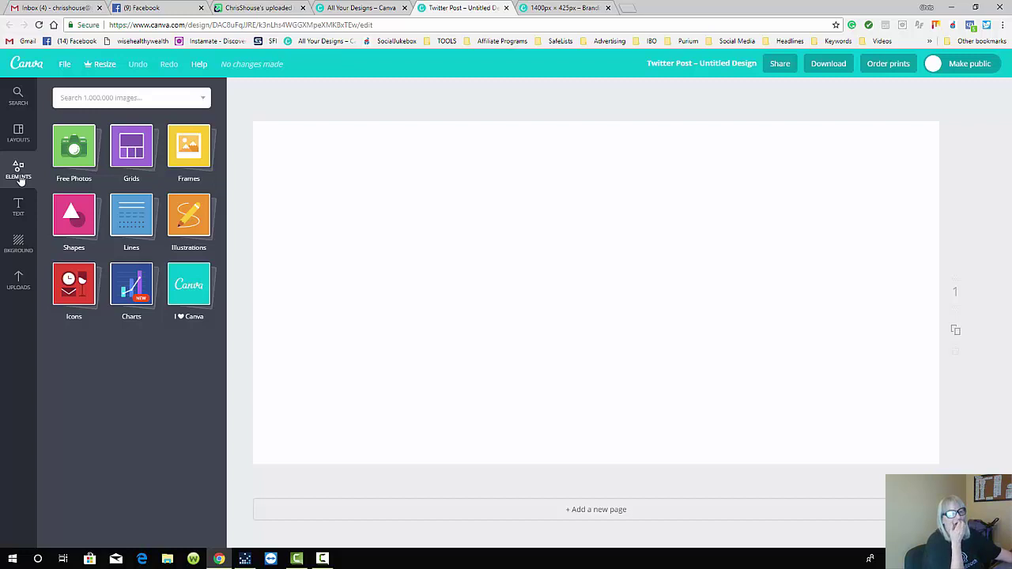
click(17, 286)
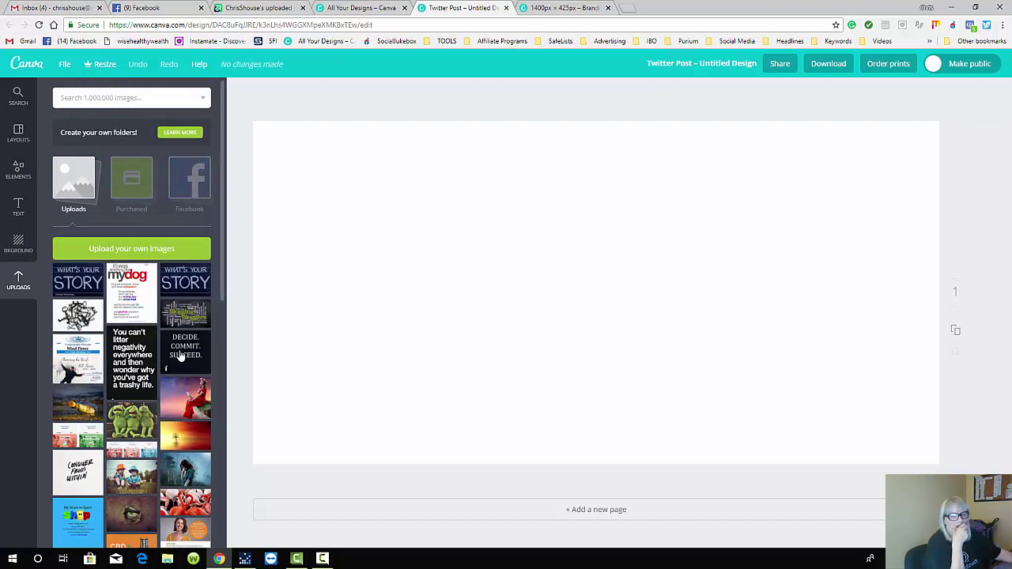
drag(181, 355, 583, 275)
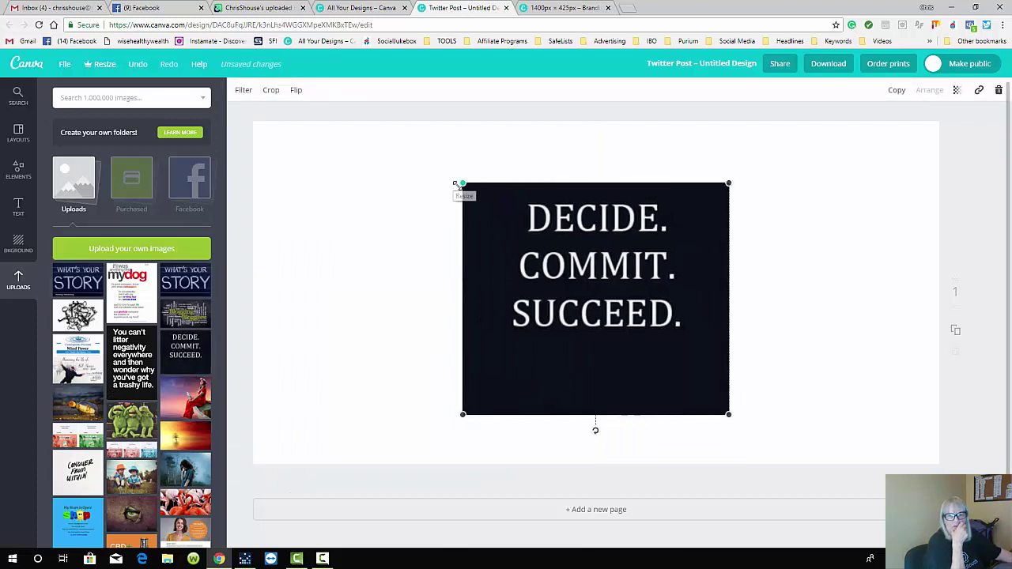